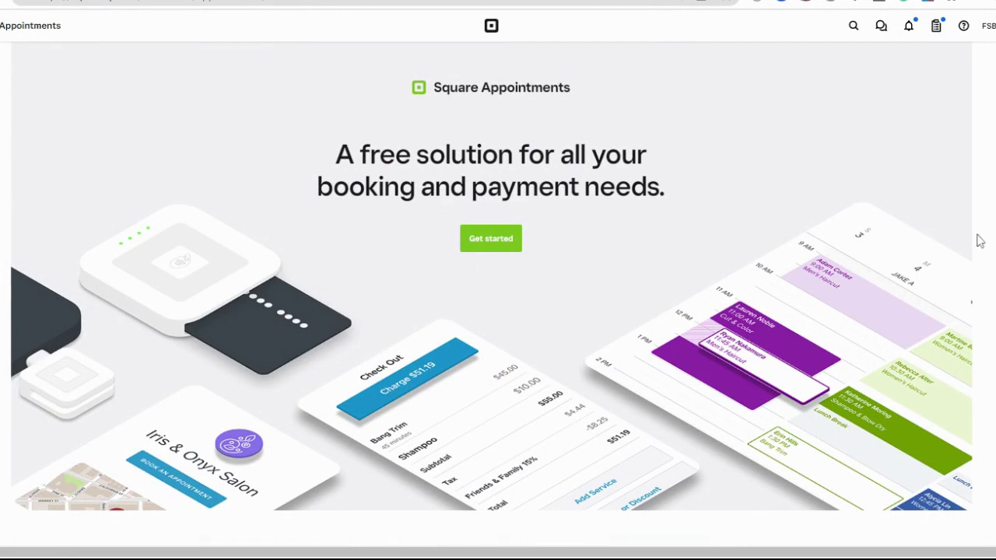
Begin Square Appointments setup and enter the business phone number
scroll(979, 241, "down", 5)
scroll(498, 296, "down", 4)
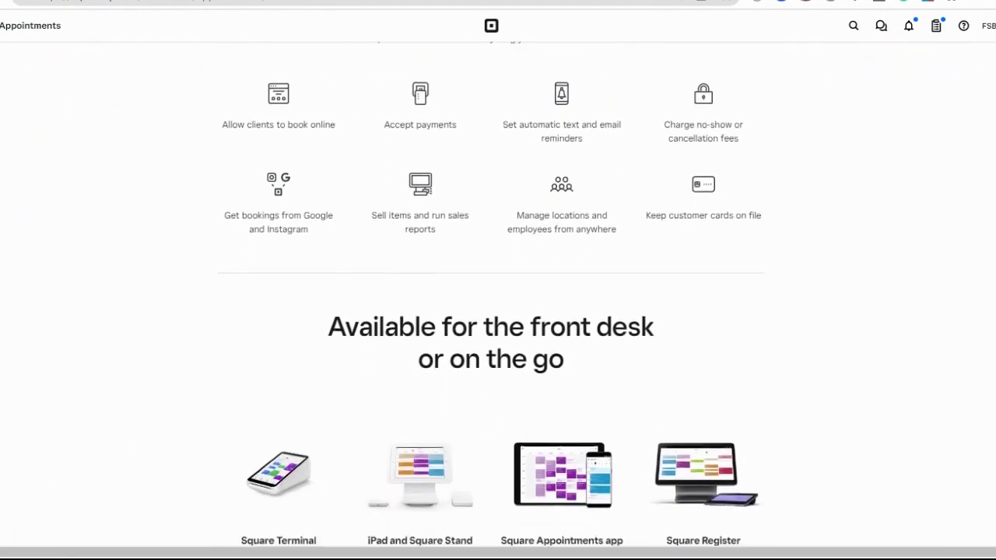
scroll(498, 295, "down", 3)
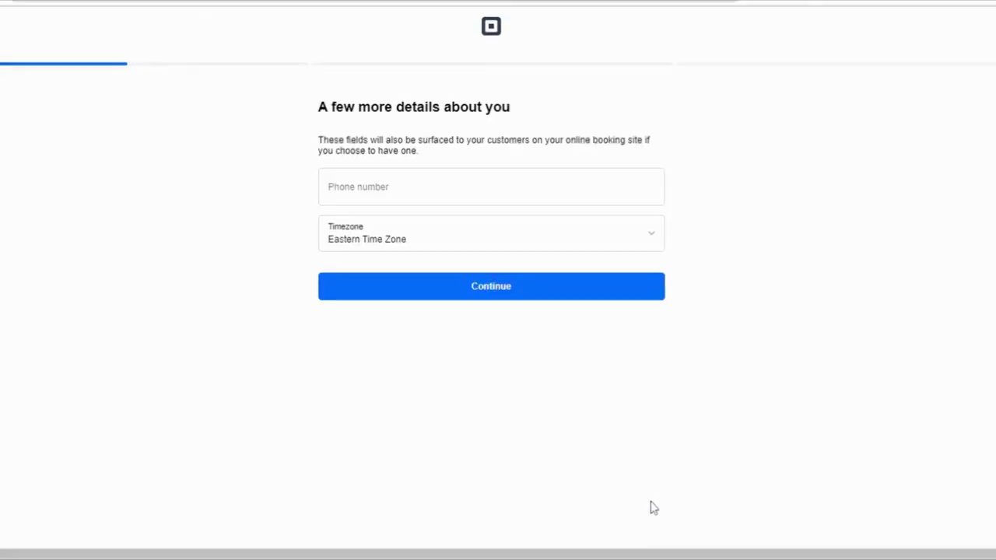
left_click(415, 187)
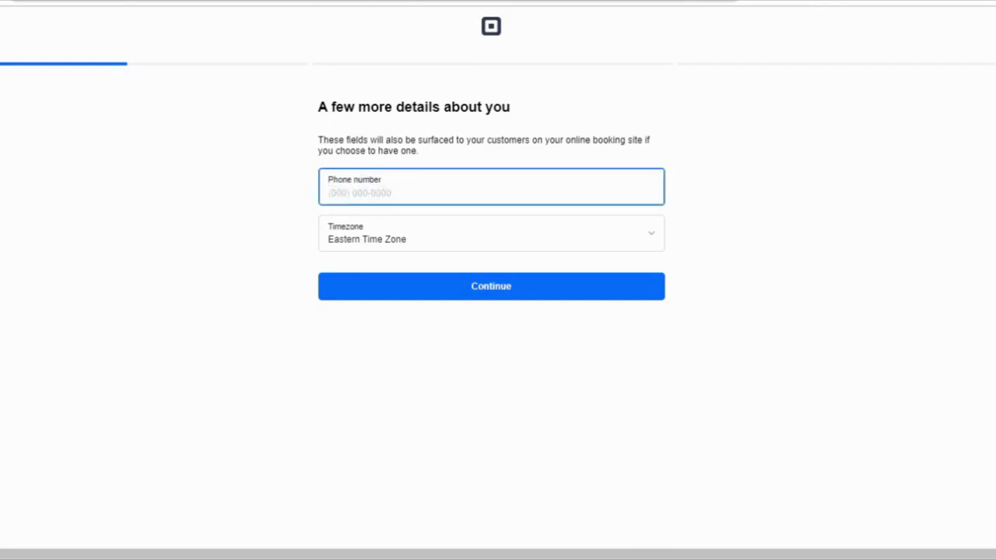
left_click(459, 289)
Name the business 'FSB Salon & Spa' and set its type to Full Service Salon
type("FSB Salon & Spa")
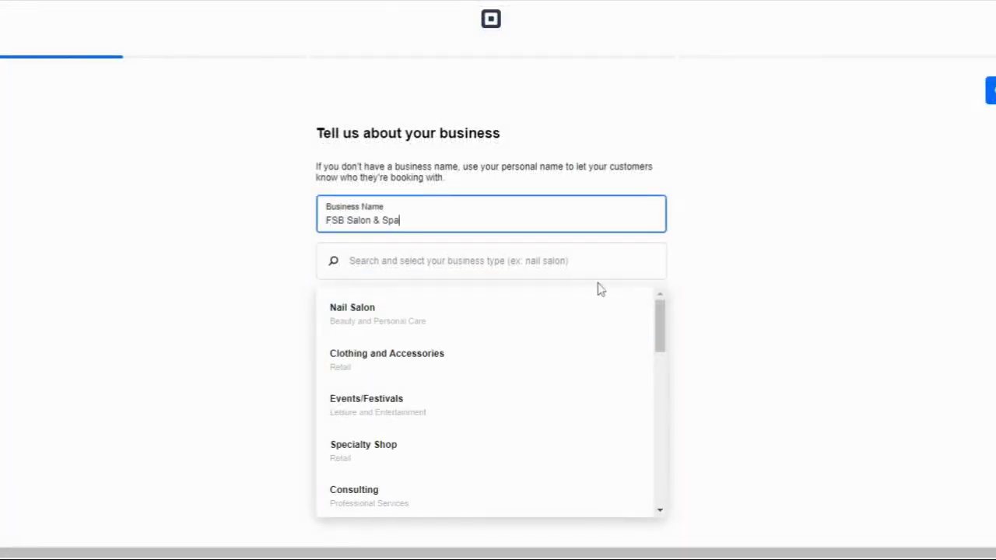
key("Tab")
left_click_drag(652, 327, 643, 472)
left_click(438, 311)
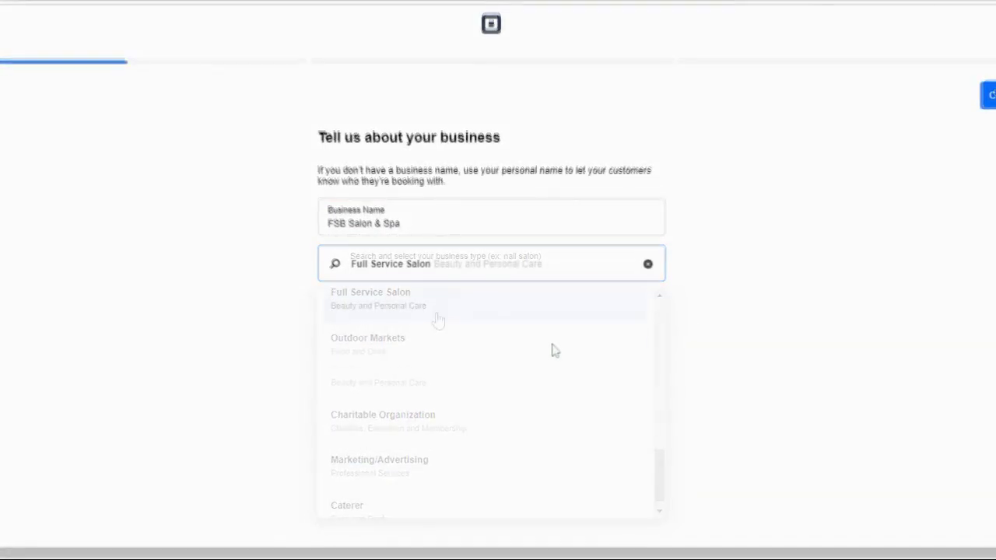
left_click(988, 101)
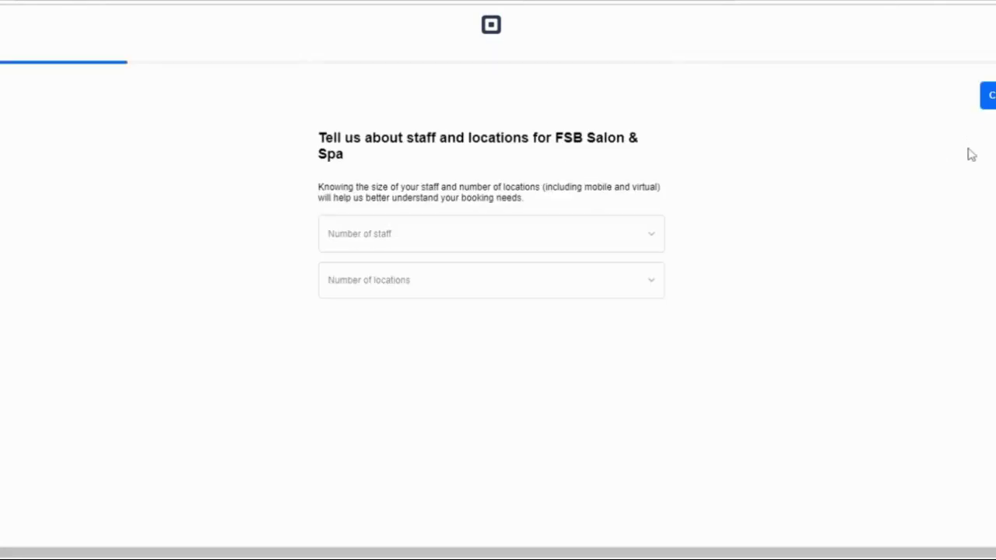
Fill in staff and location counts, then choose online booking site, product sales and multi-staff features
left_click(649, 235)
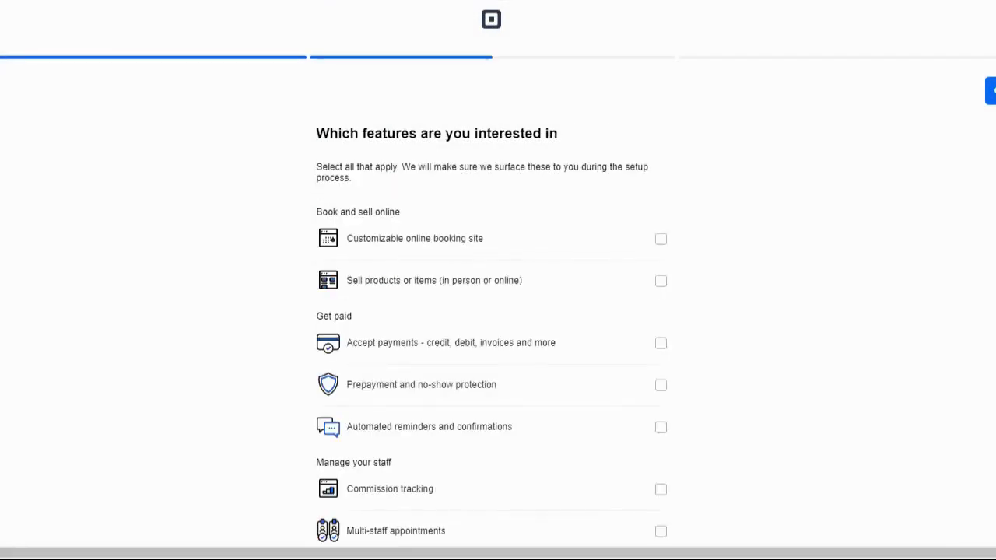
left_click(663, 243)
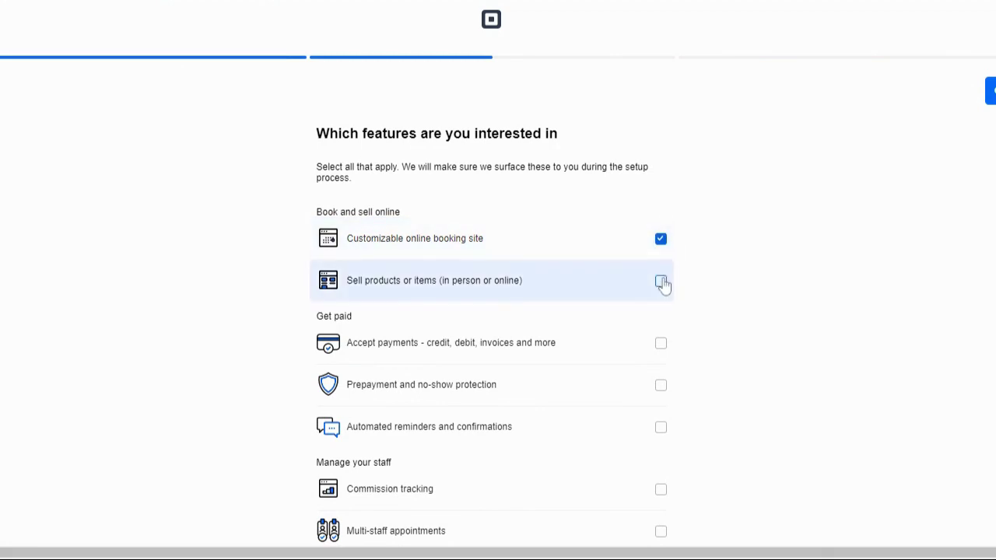
left_click(661, 281)
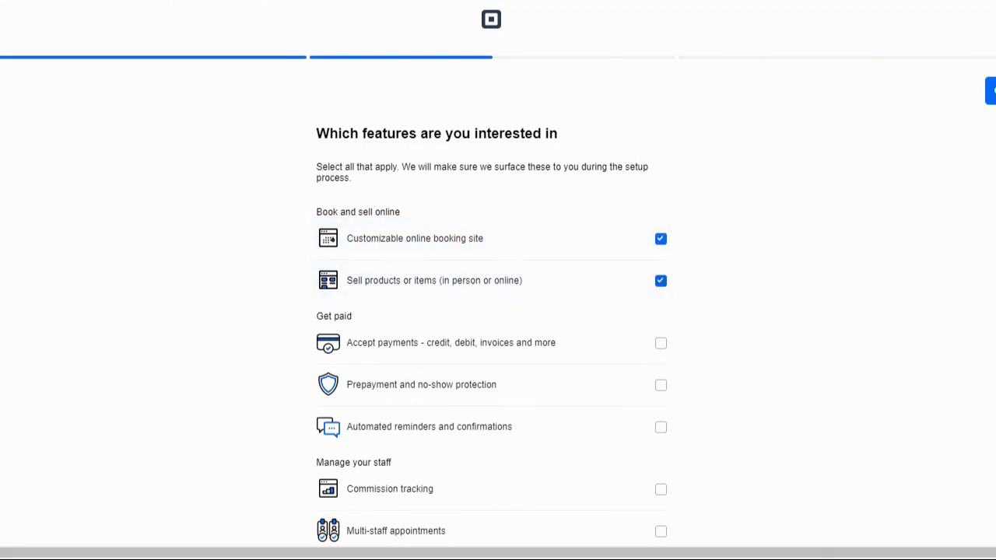
scroll(720, 402, "down", 2)
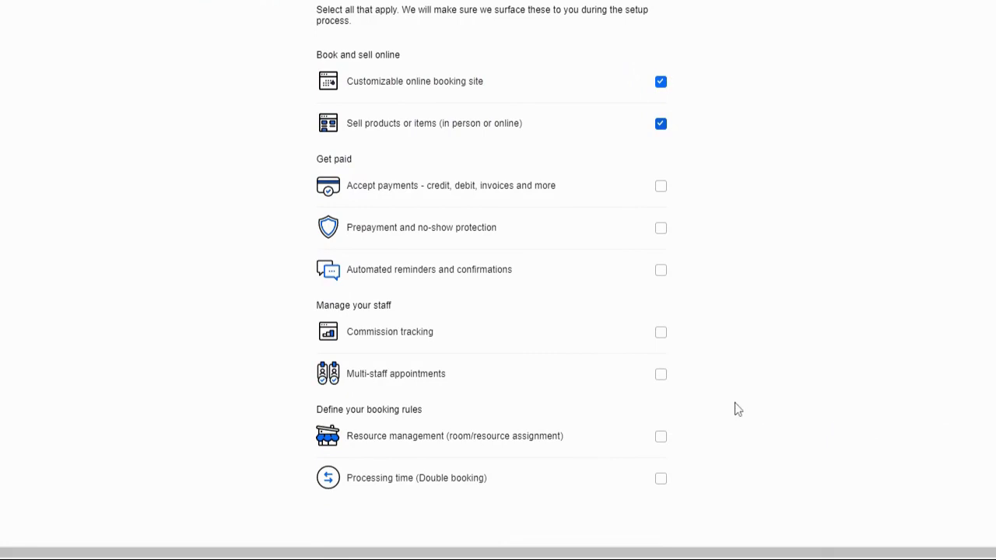
left_click(661, 375)
scroll(993, 107, "up", 2)
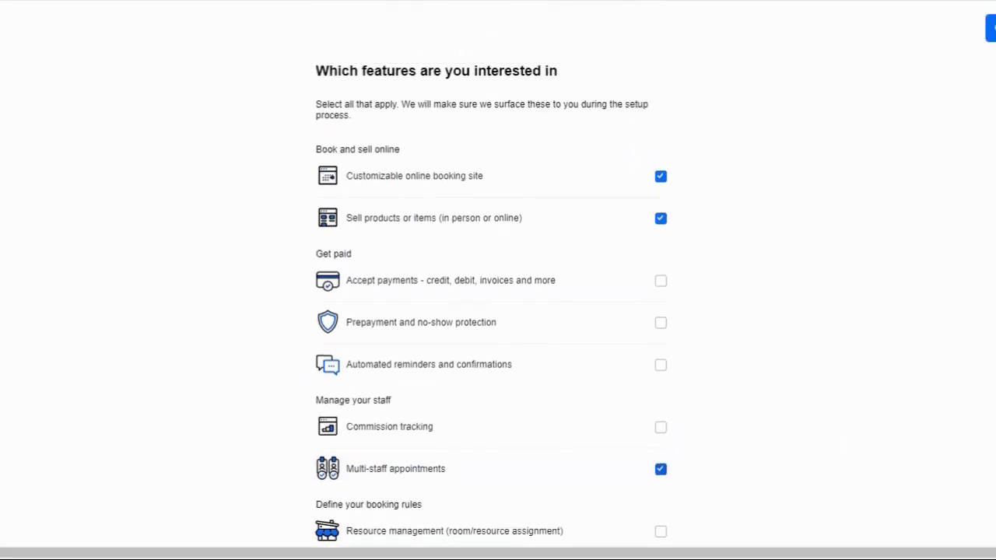
left_click(990, 92)
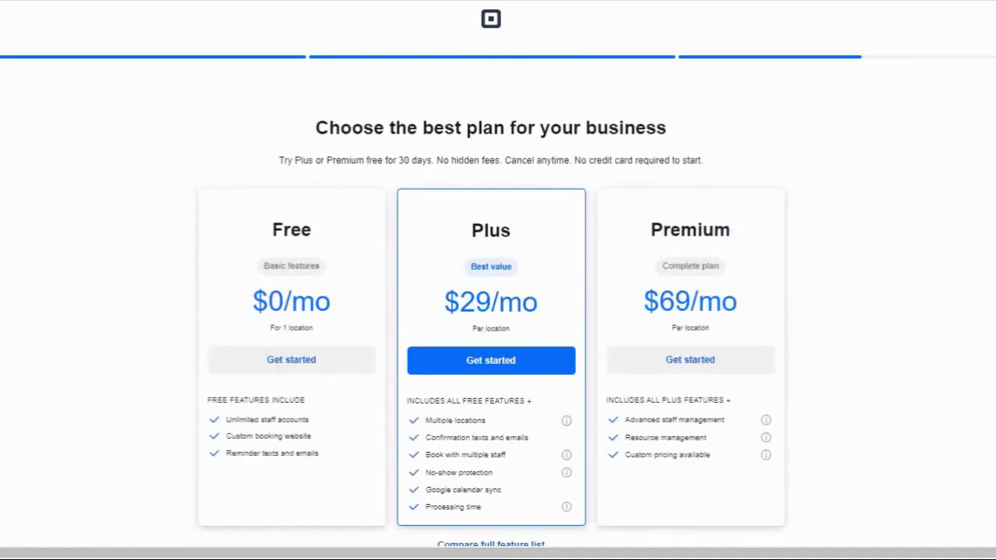
Choose the Plus plan and skip the mobile app download link
scroll(952, 282, "down", 1)
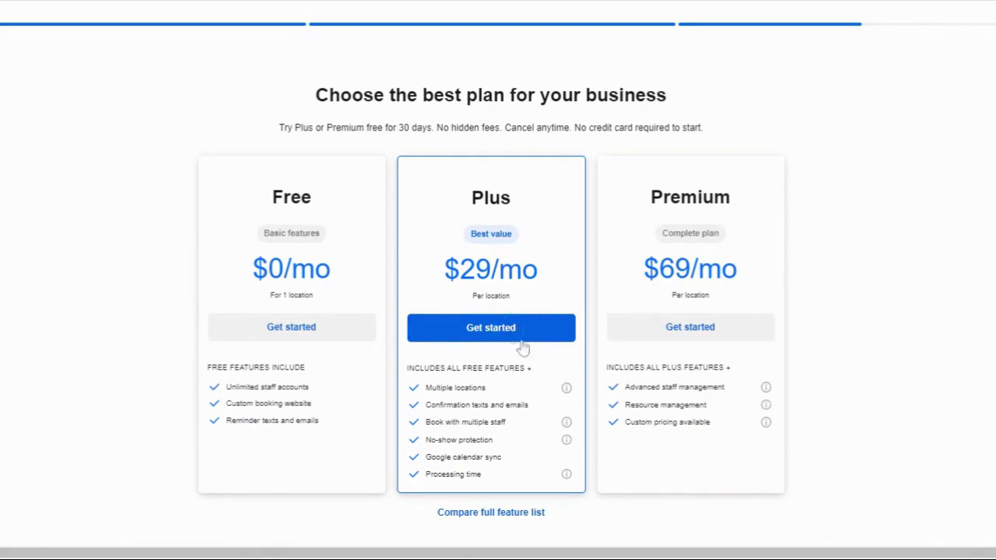
left_click(543, 326)
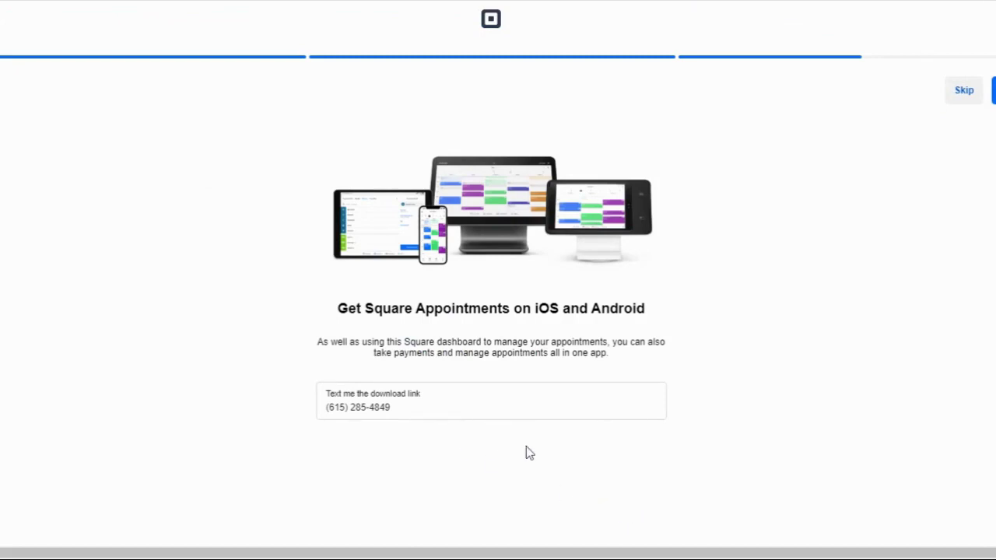
left_click(960, 94)
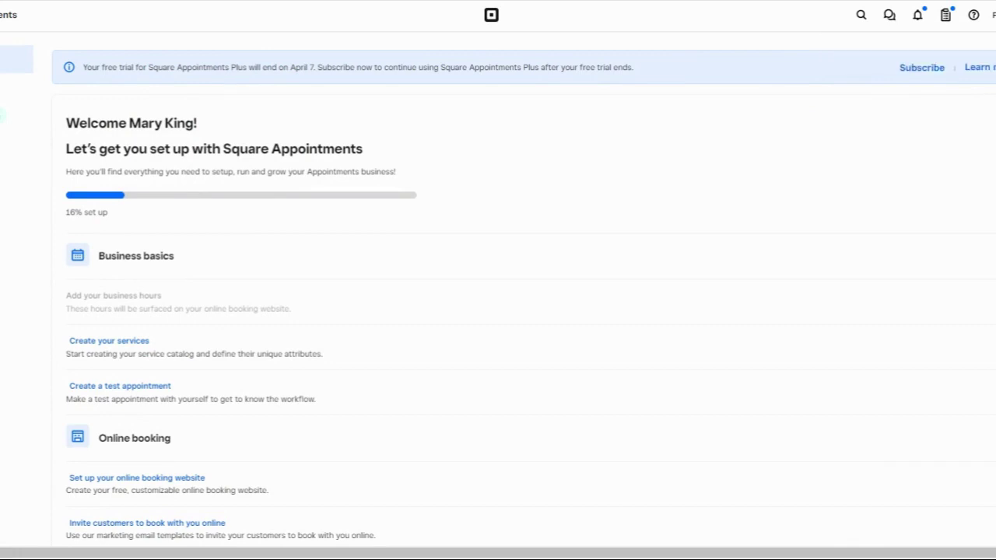
Go to the Create your services step in the Welcome setup checklist
scroll(498, 287, "down", 2)
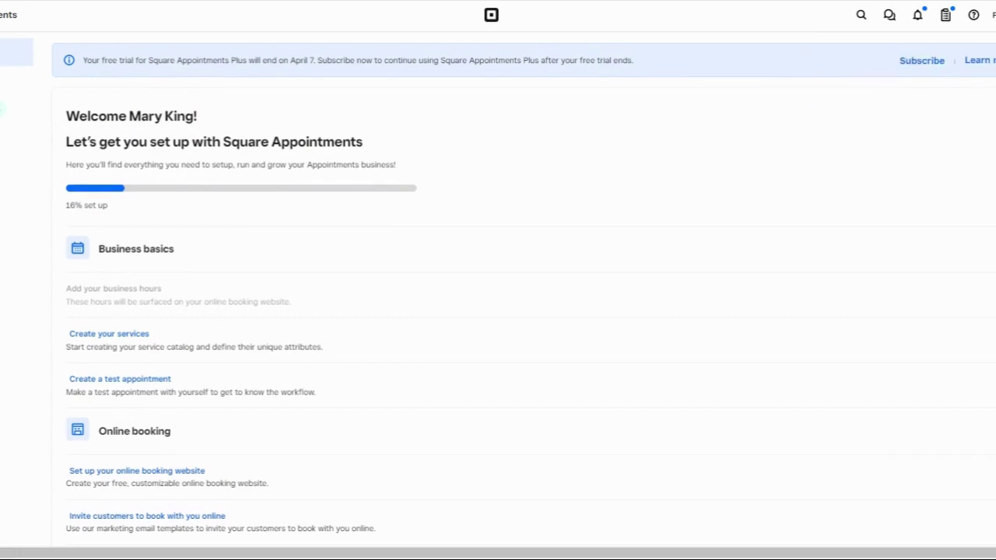
scroll(498, 287, "down", 2)
scroll(498, 287, "up", 1)
scroll(498, 287, "up", 3)
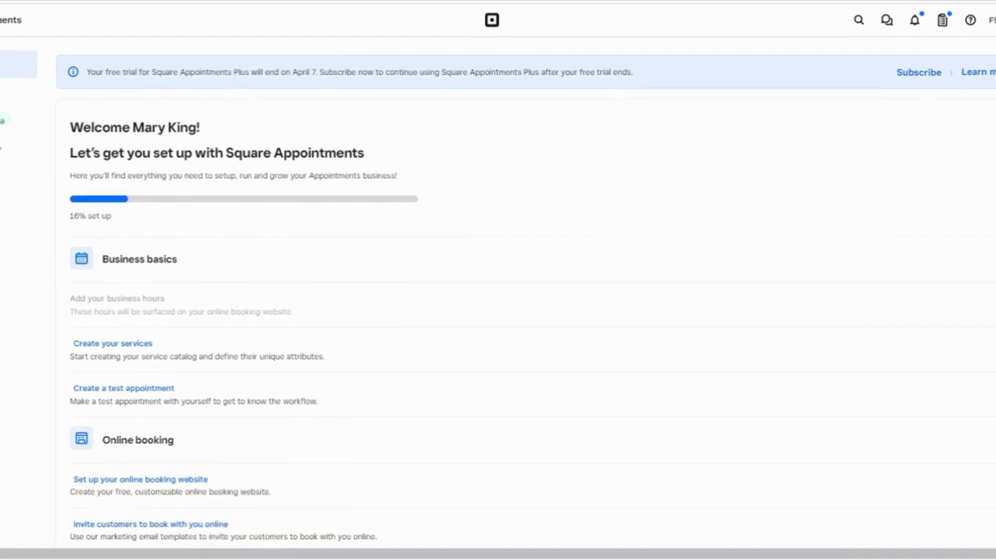
scroll(498, 292, "down", 2)
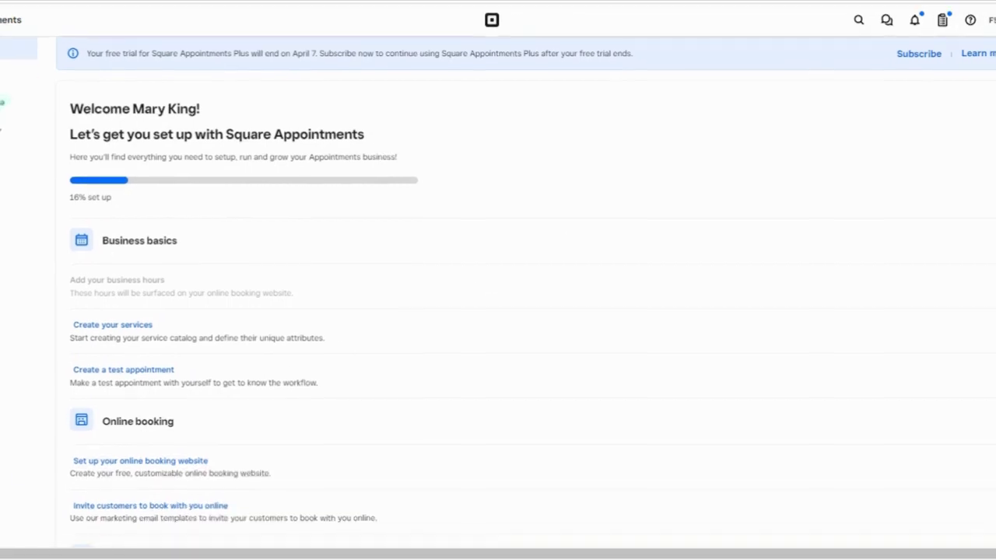
scroll(497, 292, "down", 1)
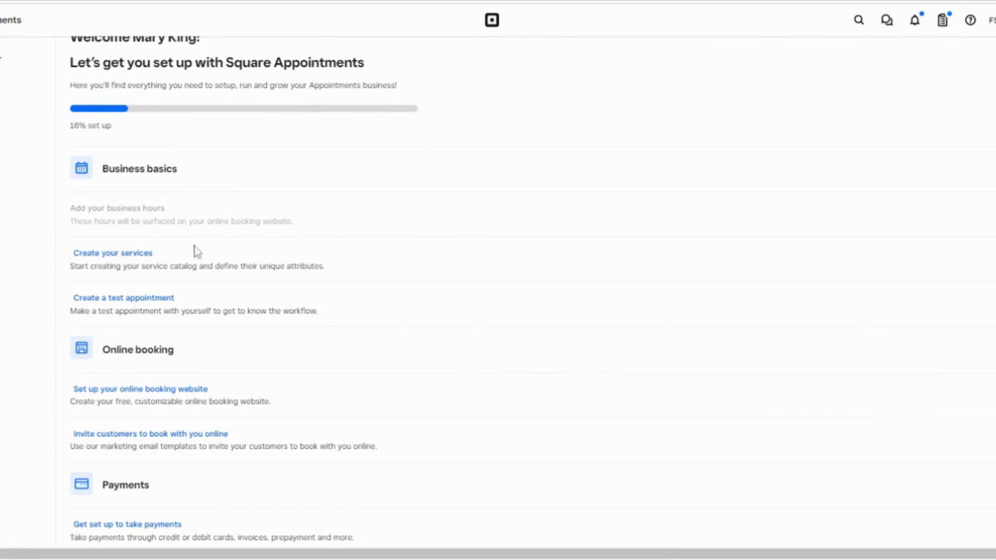
left_click(131, 259)
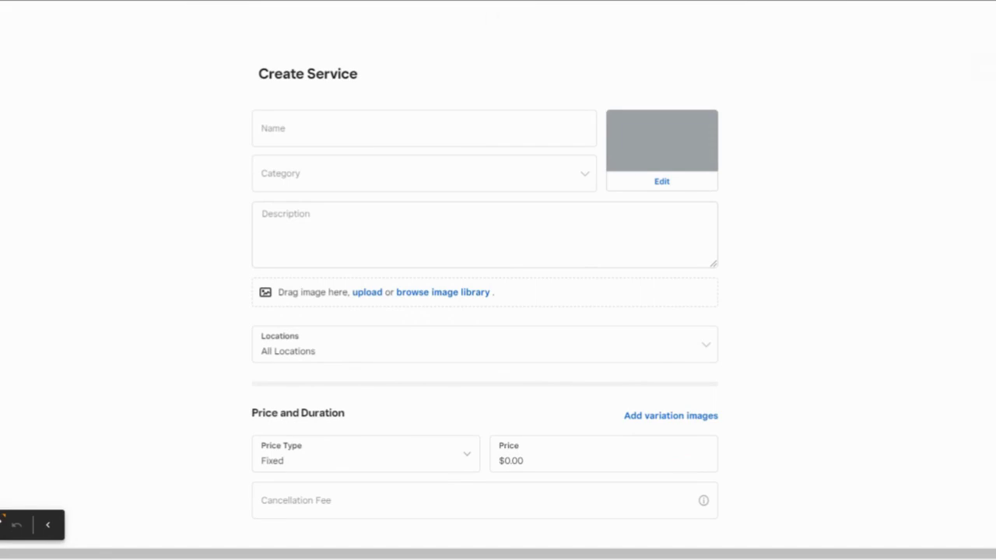
Name the service 'Precision Cut' in a new Hair category with the suggested description and a library salon photo
left_click(302, 137)
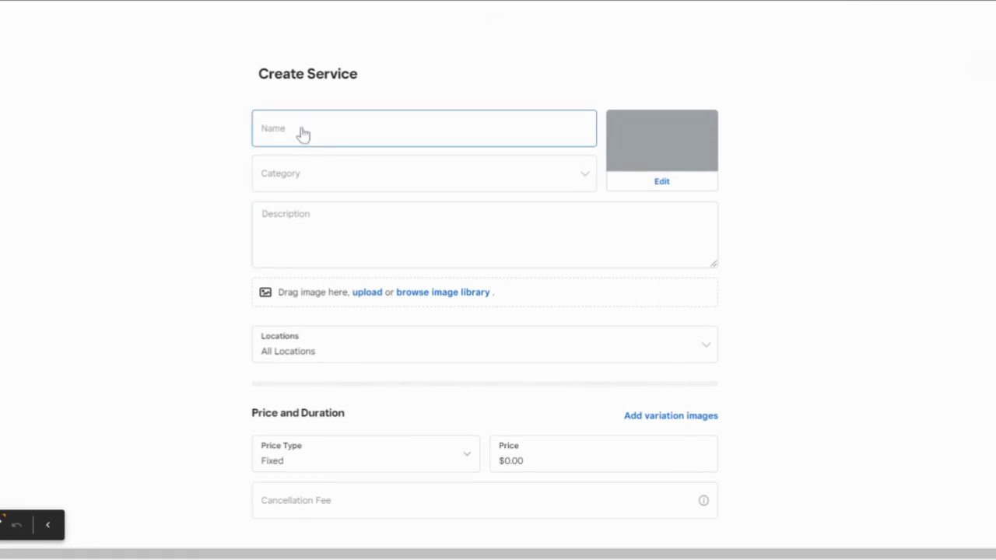
left_click(302, 135)
type("Precision Cut")
left_click(342, 185)
left_click(322, 248)
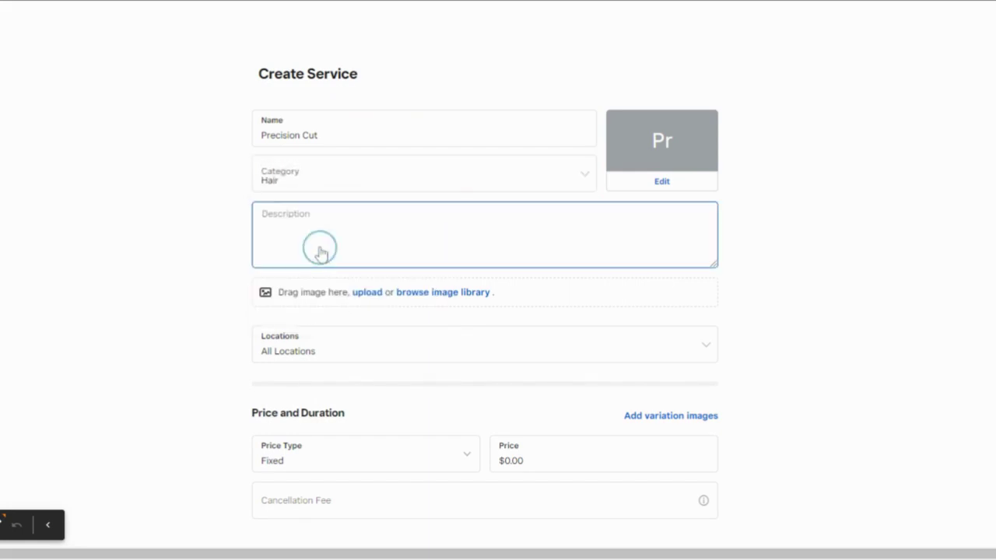
key("Tab")
left_click(413, 295)
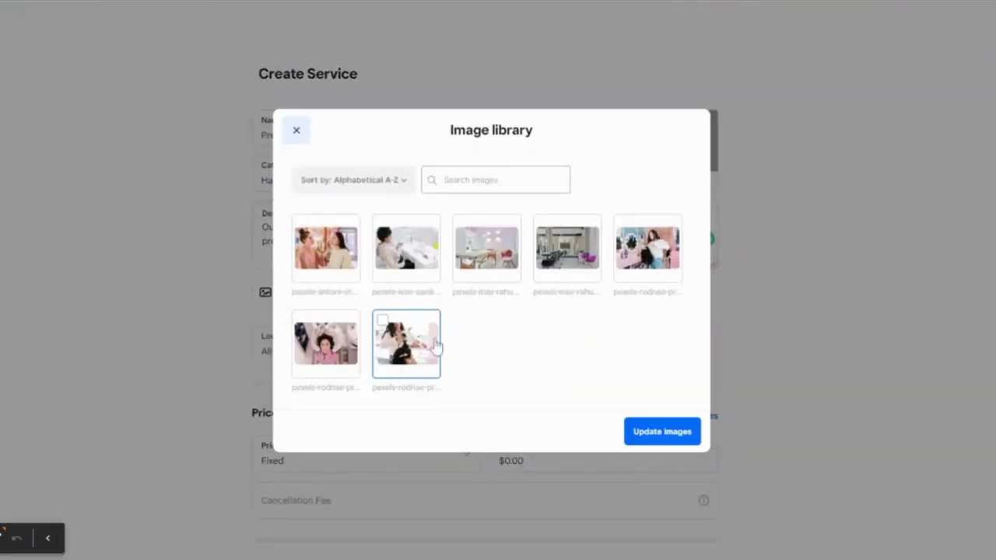
left_click(406, 342)
left_click(661, 433)
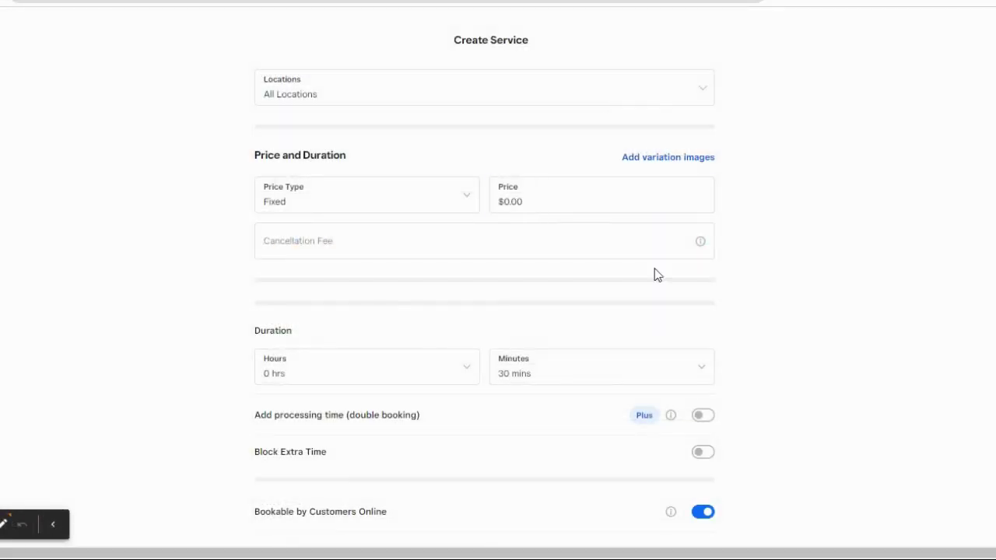
Set the service price to $80 and the cancellation fee to $50
left_click(514, 202)
double_click(498, 204)
type("80")
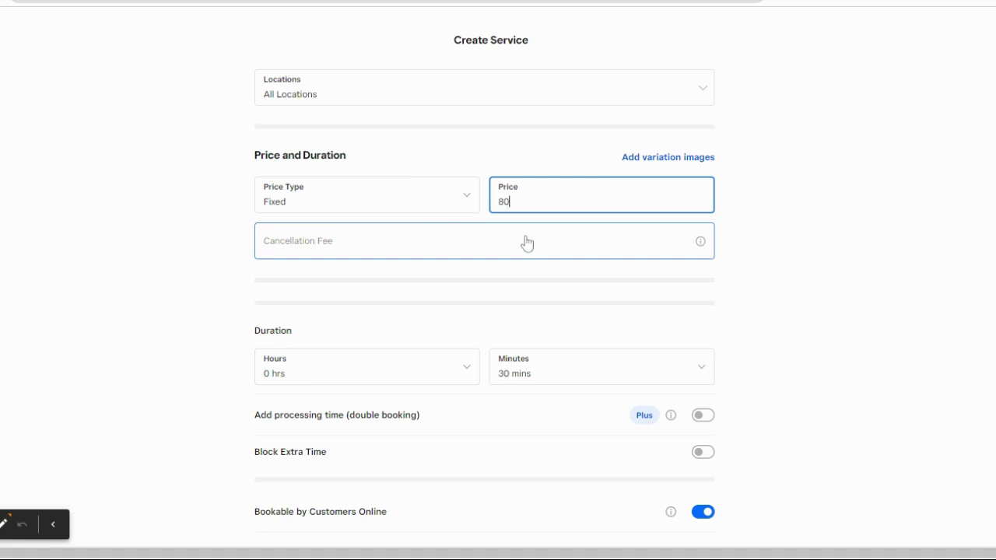
left_click(527, 244)
type("50")
key("Tab")
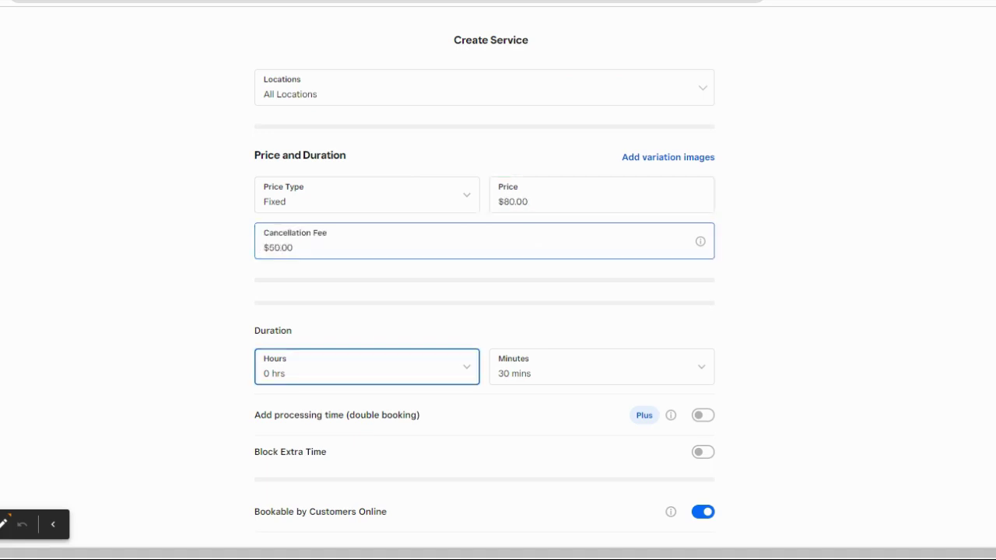
Set the duration to 45 minutes, keep online booking on, and save the service
left_click(701, 367)
left_click_drag(708, 216, 691, 300)
left_click(689, 258)
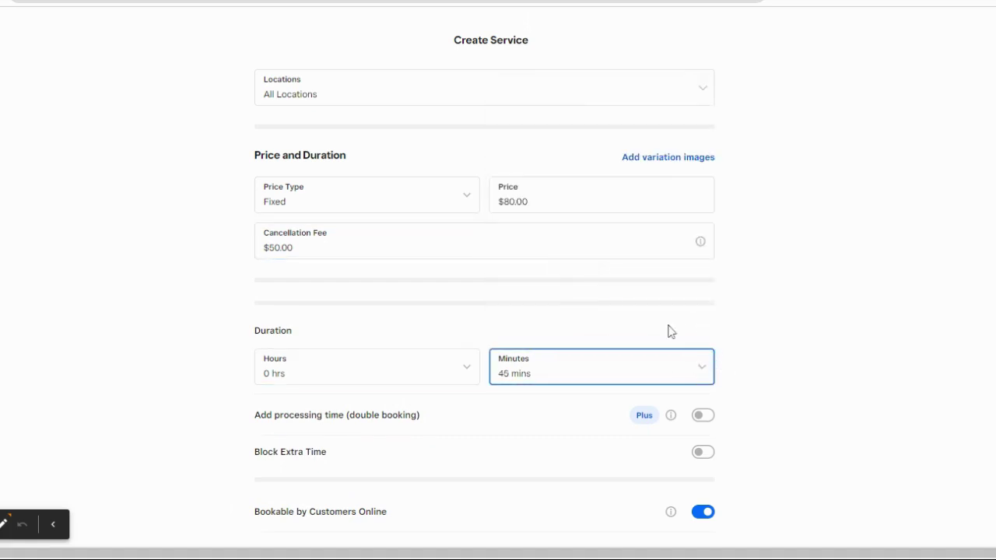
scroll(715, 384, "down", 3)
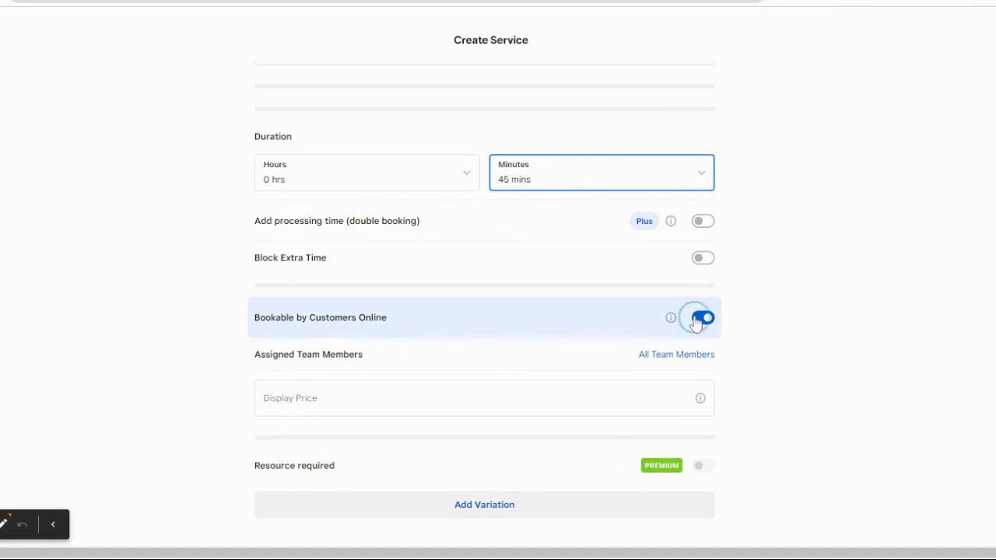
left_click(701, 318)
left_click(705, 341)
scroll(483, 311, "down", 1)
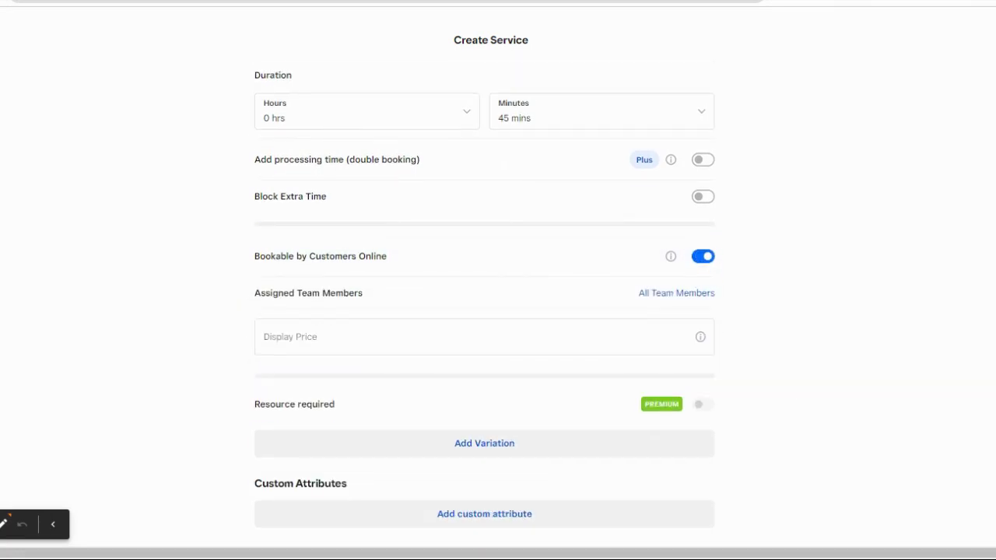
left_click(964, 26)
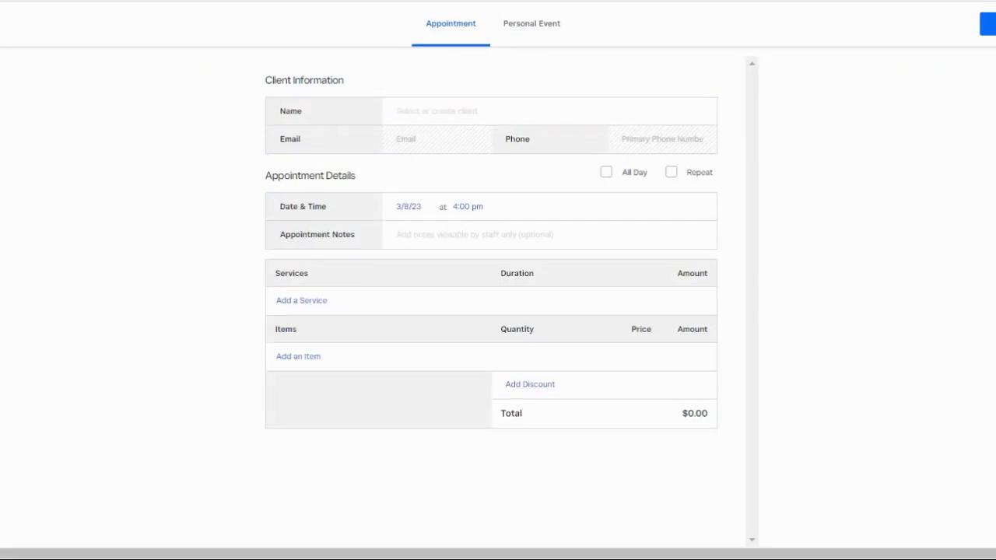
Create a new client with full name, pasted e-mail and phone, and add the $80 Precision Cut
left_click(412, 111)
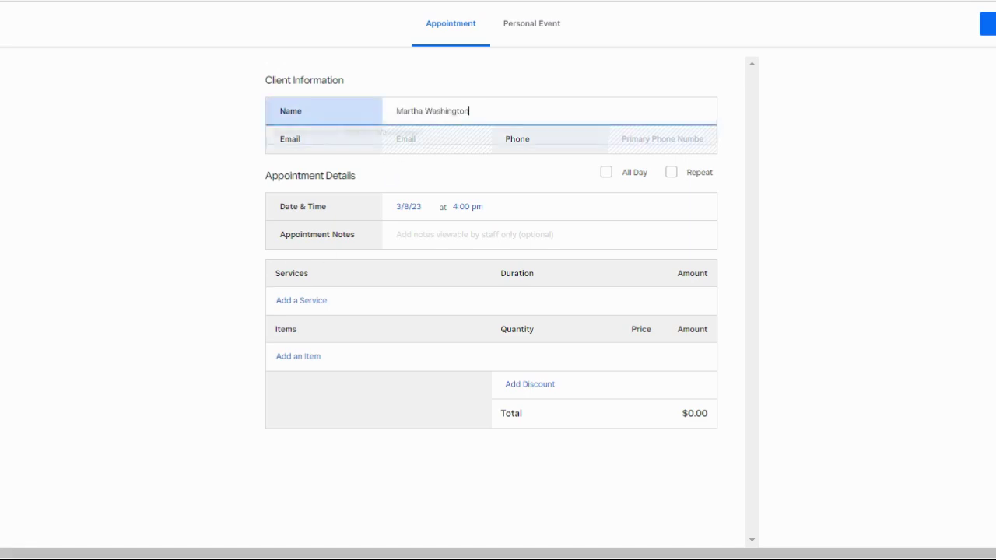
left_click(410, 139)
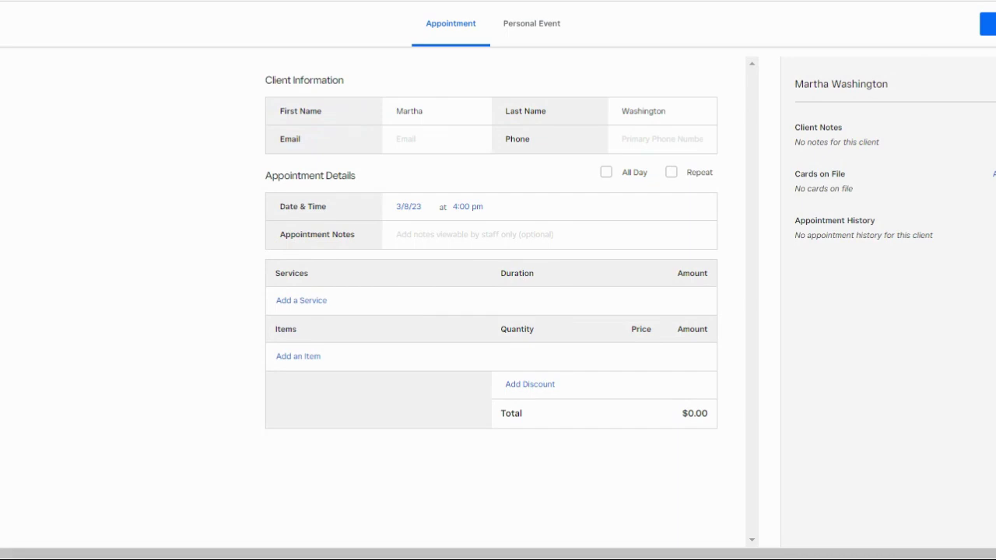
left_click(436, 138)
key("ctrl+v")
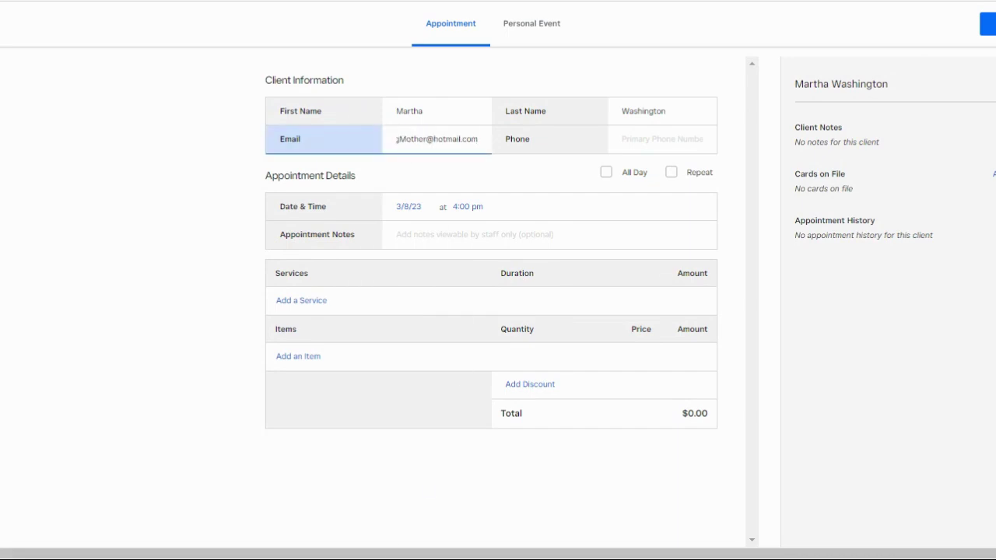
left_click(627, 138)
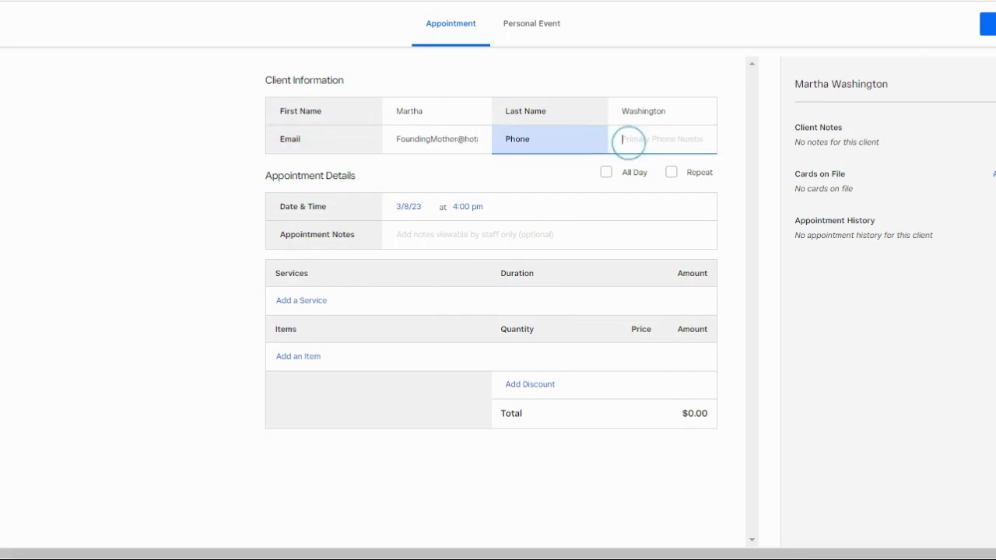
key("ctrl+v")
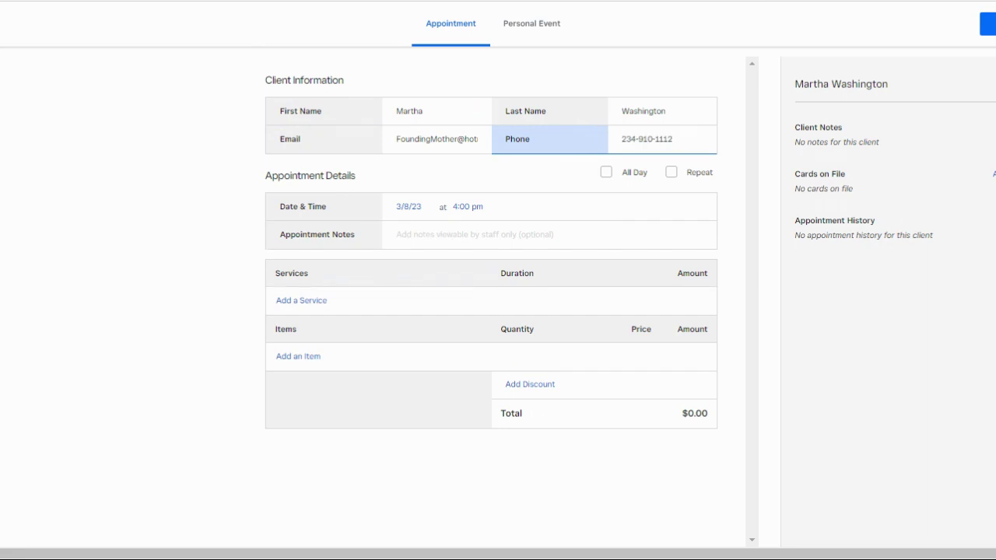
left_click(308, 303)
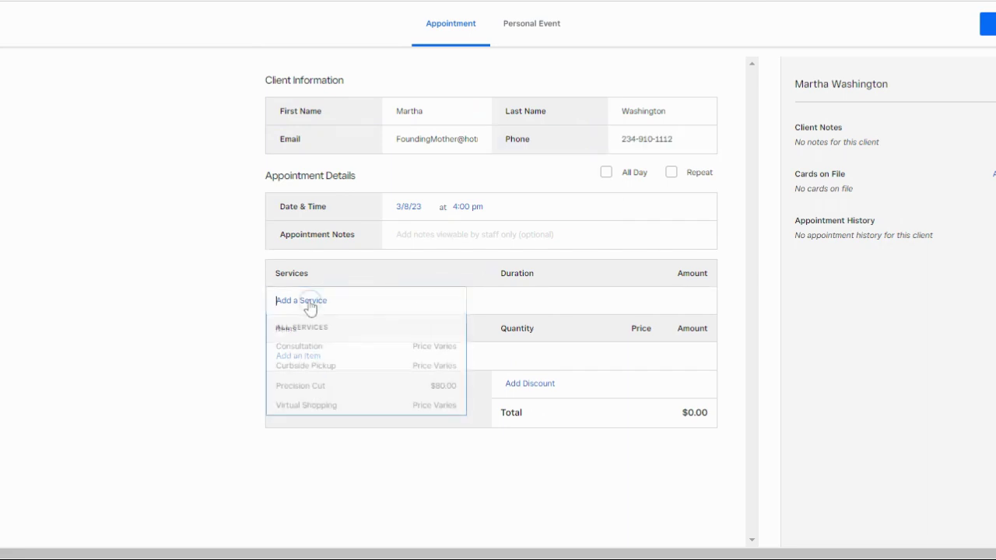
left_click(315, 386)
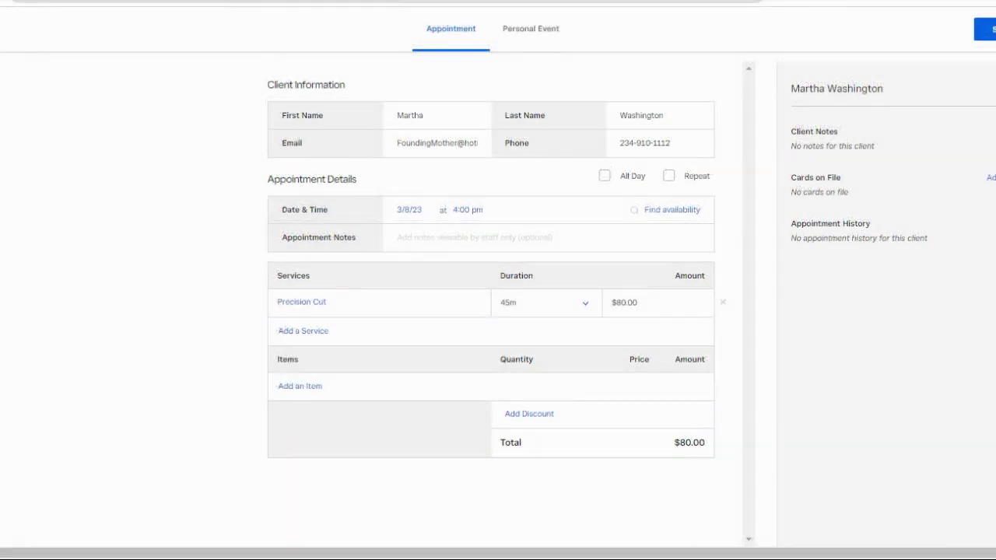
Save the 3/8 4:00 pm appointment with notification type set to Don't Send a Notification
left_click(985, 31)
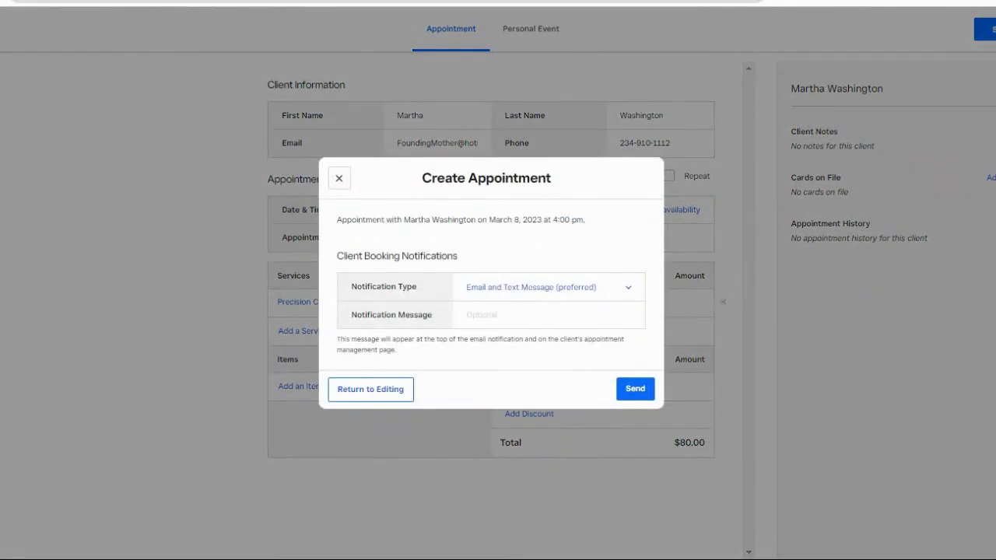
left_click(630, 291)
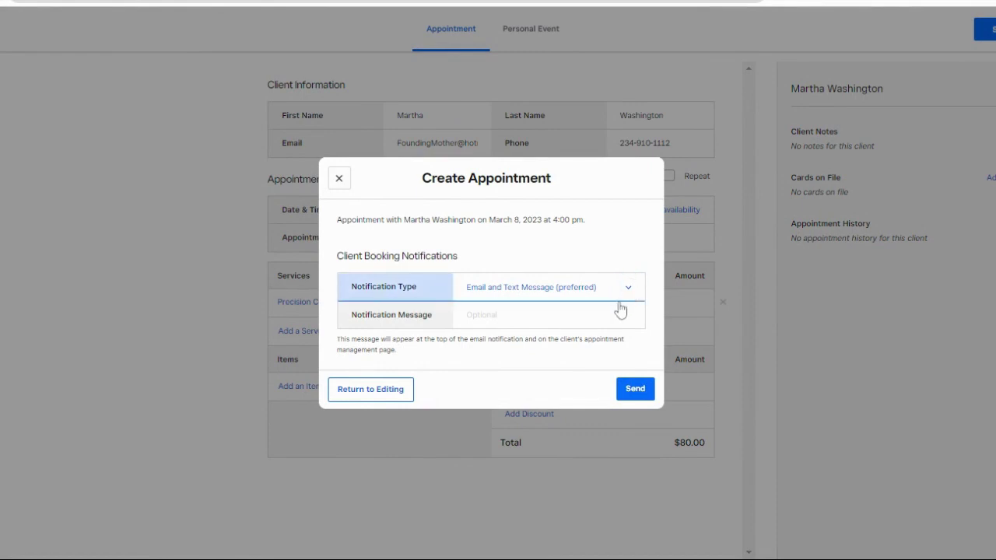
left_click(605, 358)
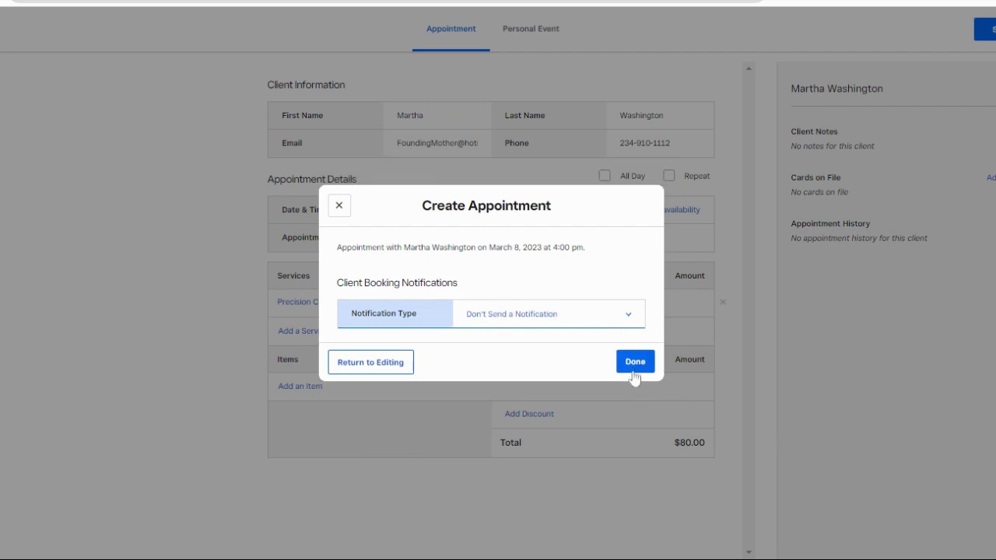
left_click(634, 374)
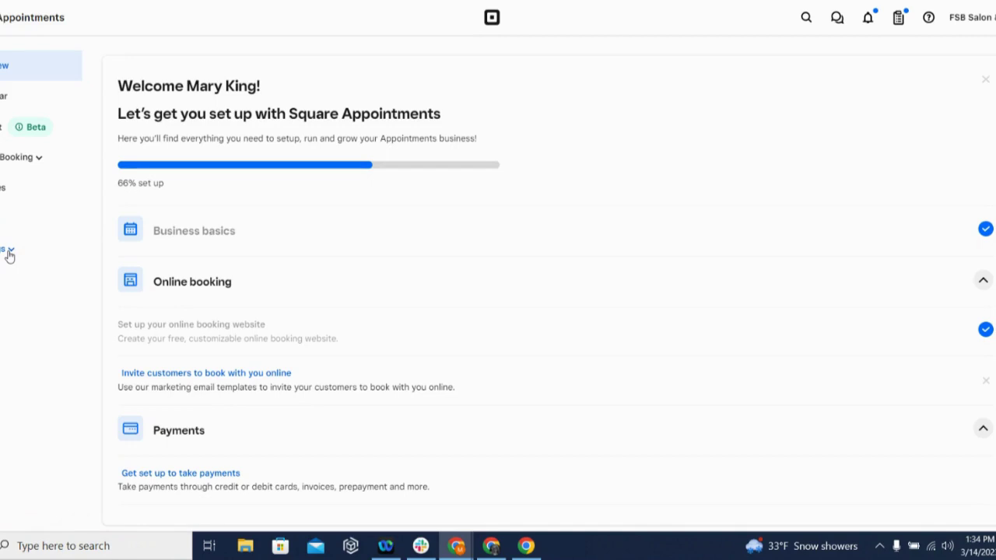
Open Calendar & Booking settings and toggle the online booking waitlist off and back on
left_click(9, 252)
left_click(39, 287)
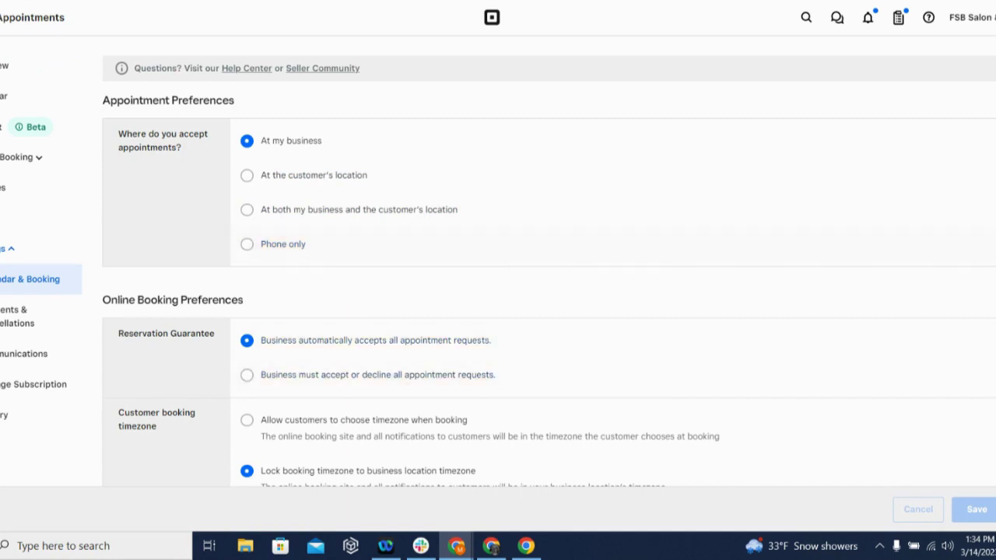
scroll(498, 261, "down", 4)
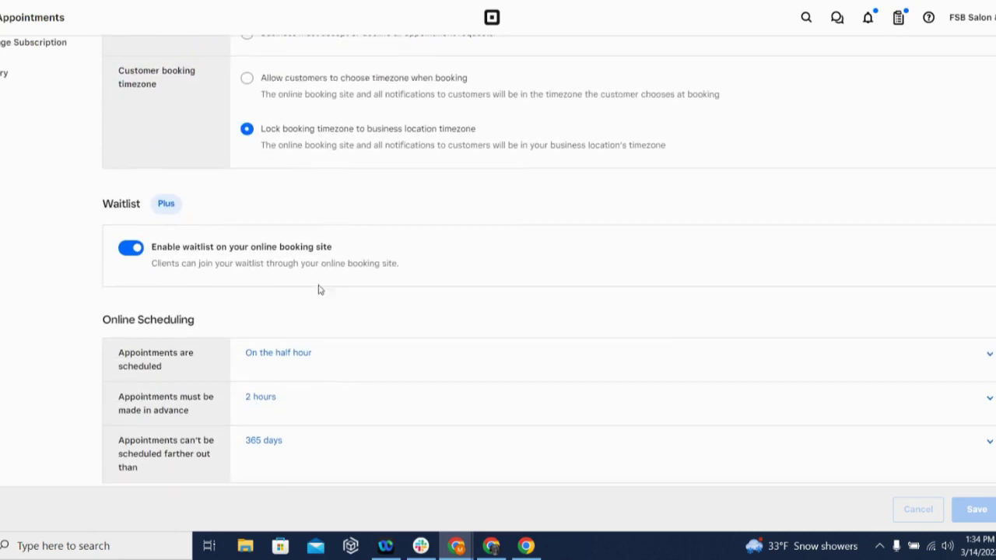
left_click(131, 249)
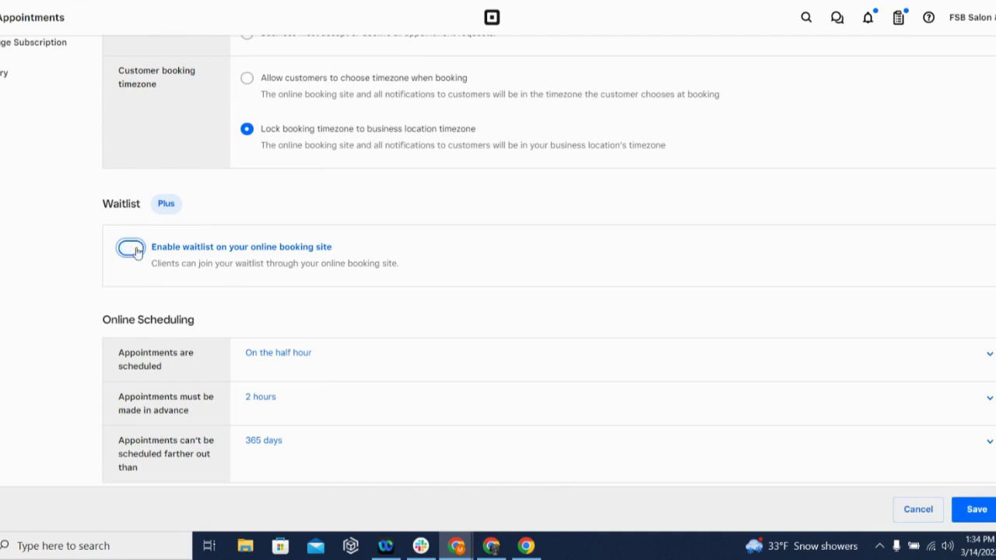
left_click(133, 253)
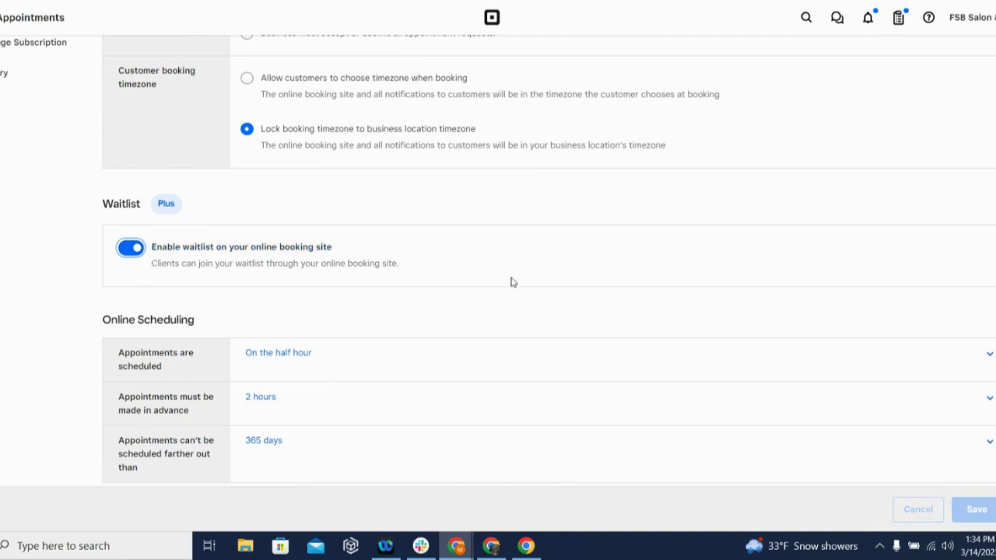
Scroll through scheduling options and toggle hiding staff from the booking site off and on
scroll(992, 284, "down", 5)
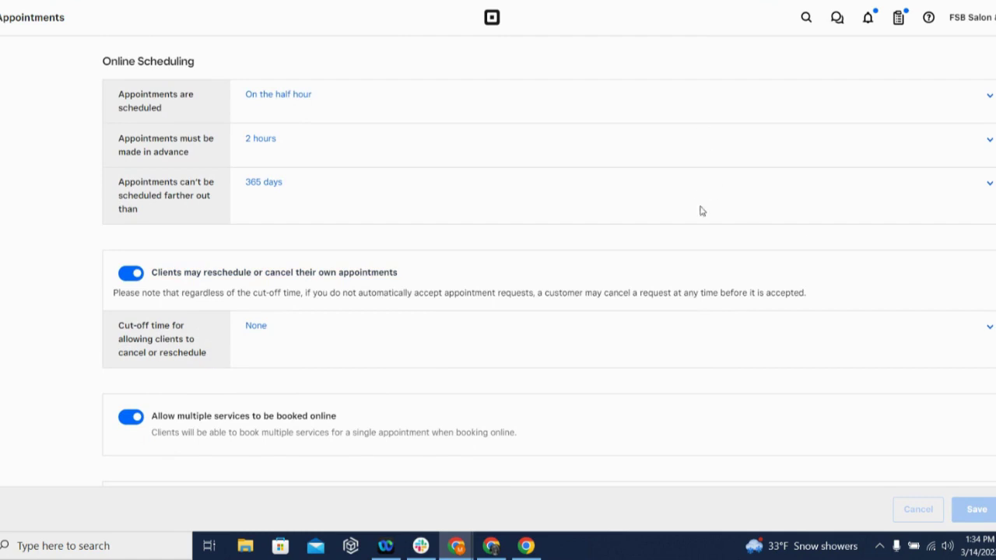
scroll(545, 273, "down", 2)
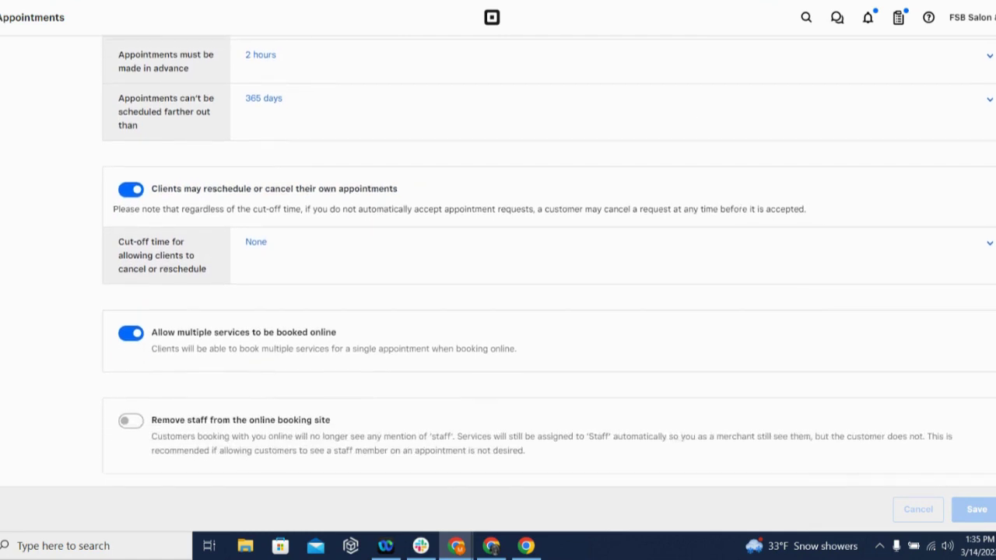
scroll(544, 272, "down", 1)
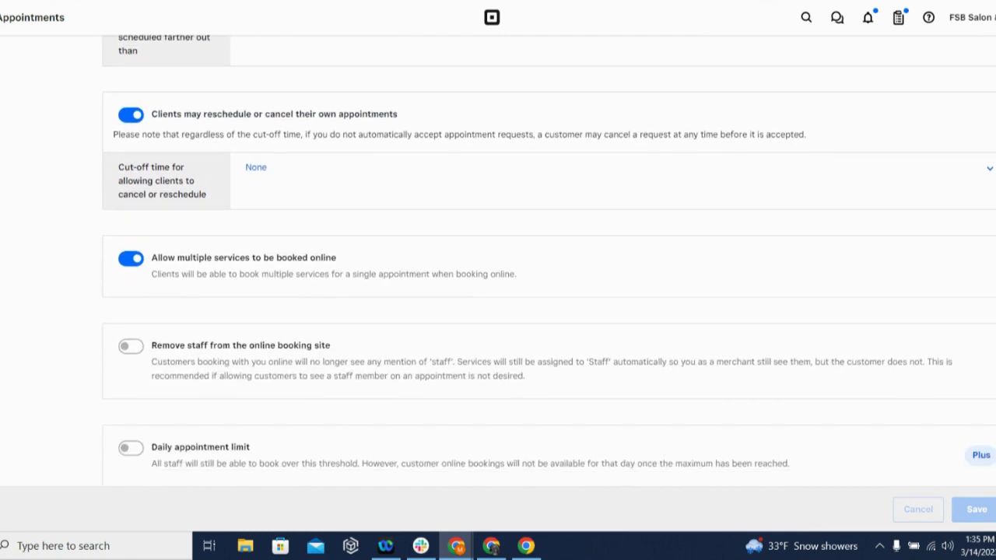
scroll(544, 273, "down", 1)
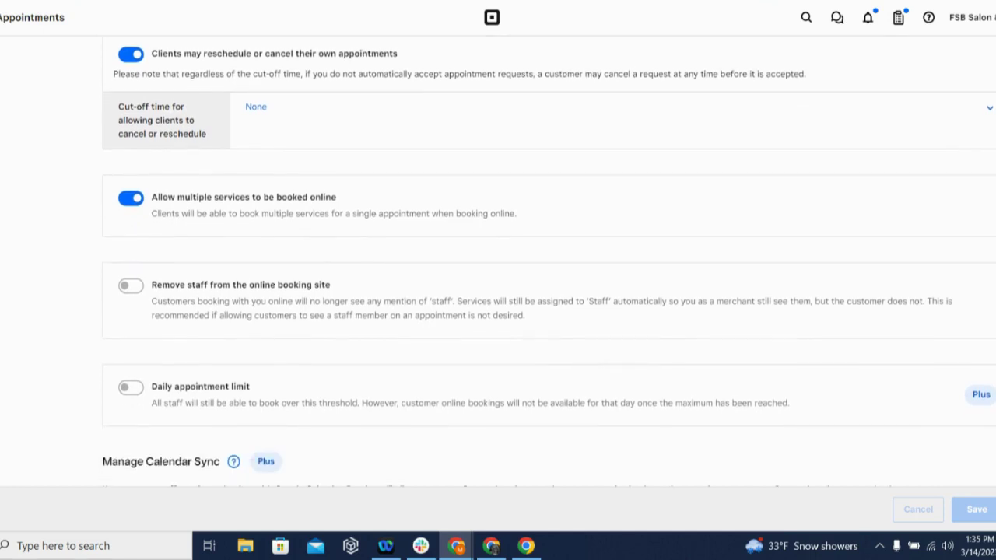
scroll(545, 272, "down", 1)
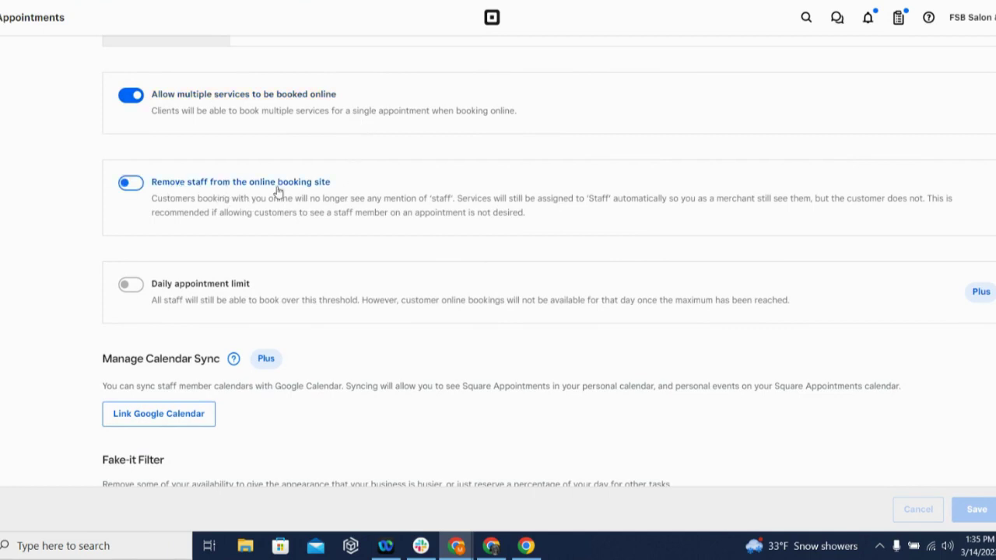
left_click(138, 185)
left_click(124, 185)
scroll(549, 263, "down", 1)
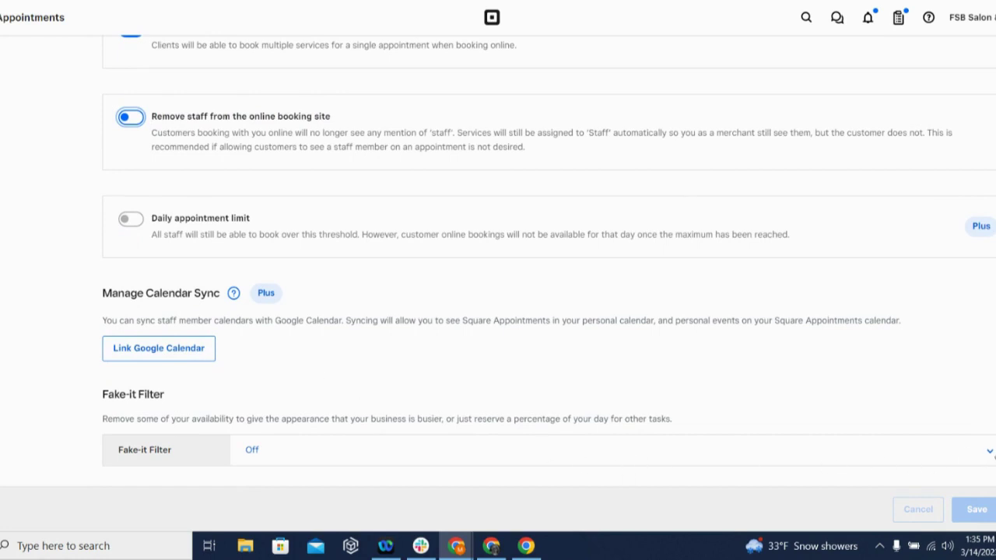
Keep the Fake-it Filter Off and accept appointments at the customer's location
left_click(990, 455)
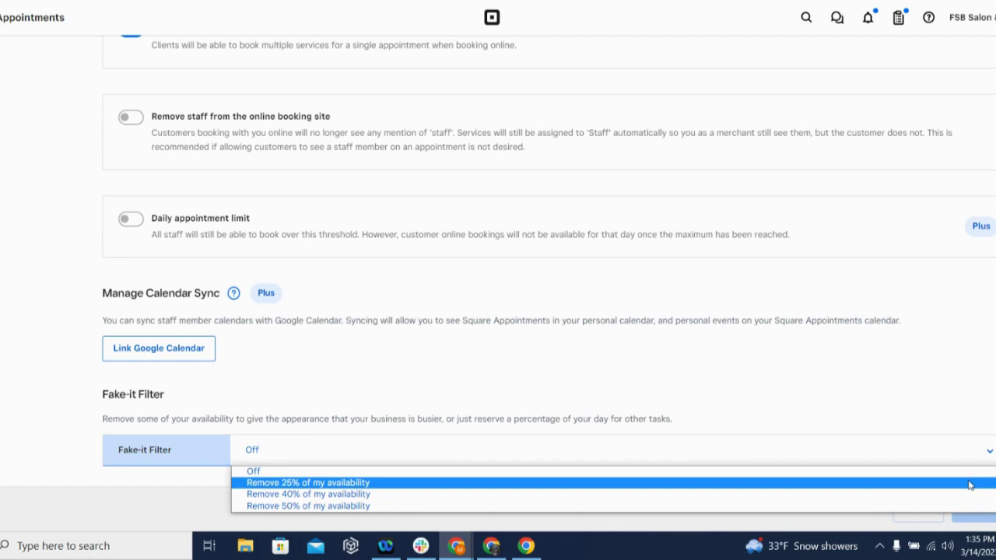
left_click(925, 402)
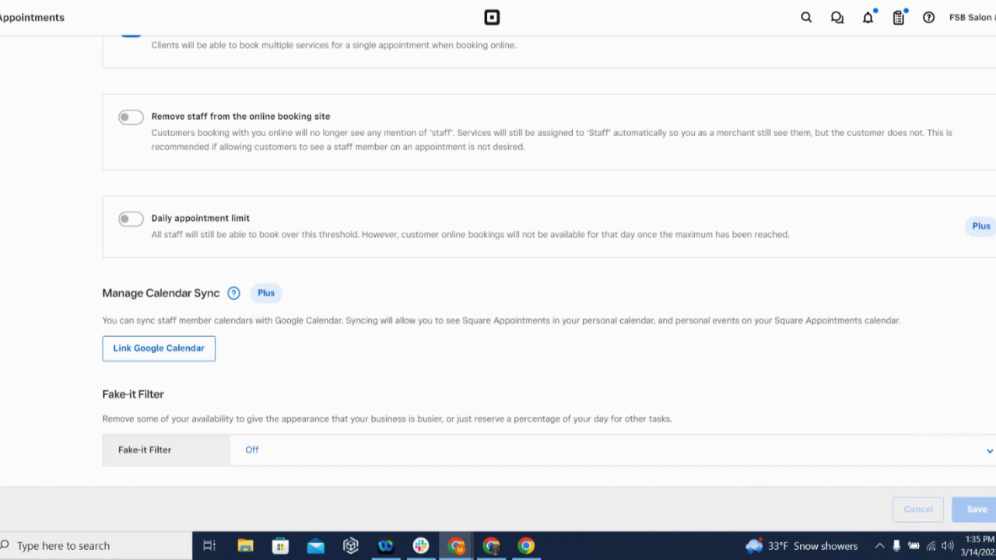
scroll(498, 260, "up", 20)
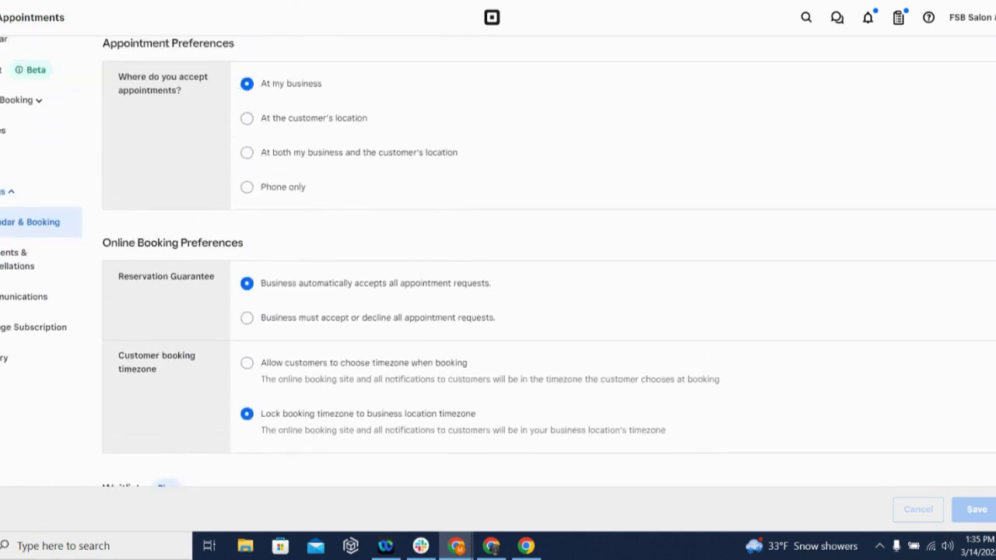
scroll(498, 261, "up", 1)
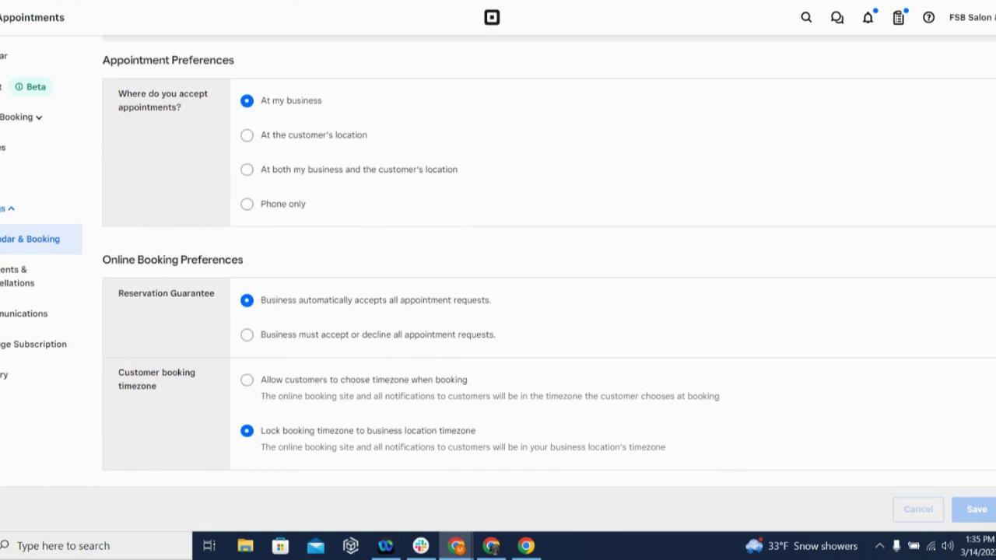
left_click(247, 136)
left_click(247, 100)
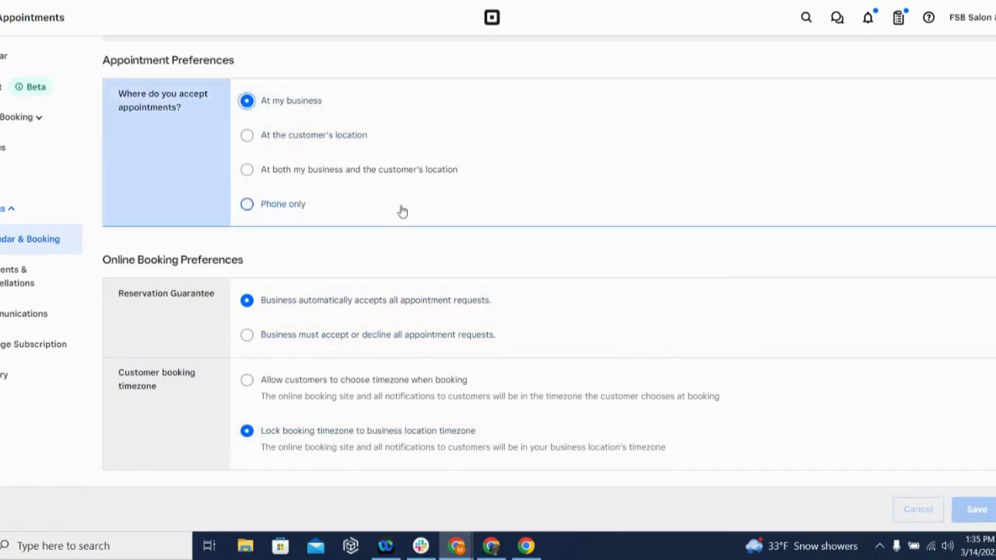
left_click(249, 135)
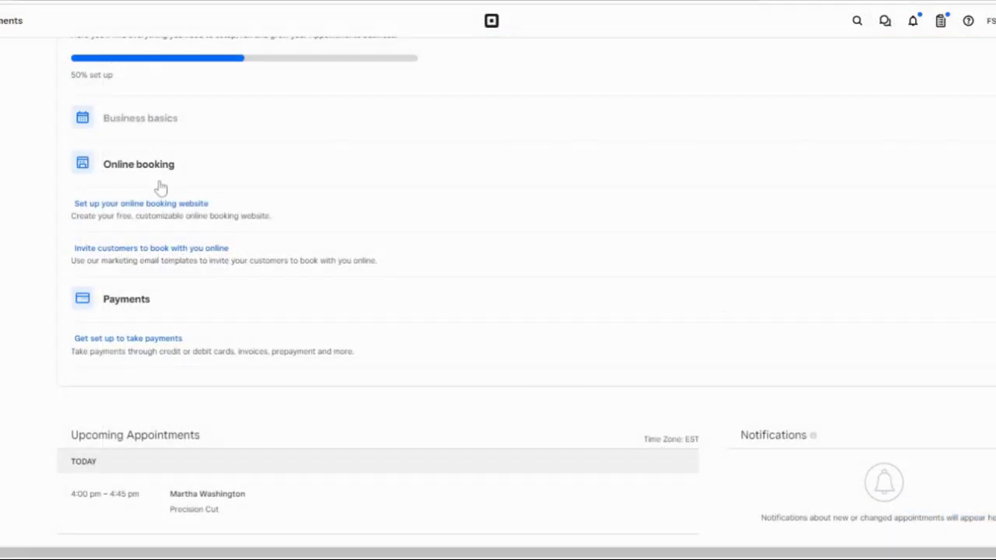
Open the online booking website setup and turn online booking on
left_click(149, 169)
left_click(127, 163)
left_click(141, 204)
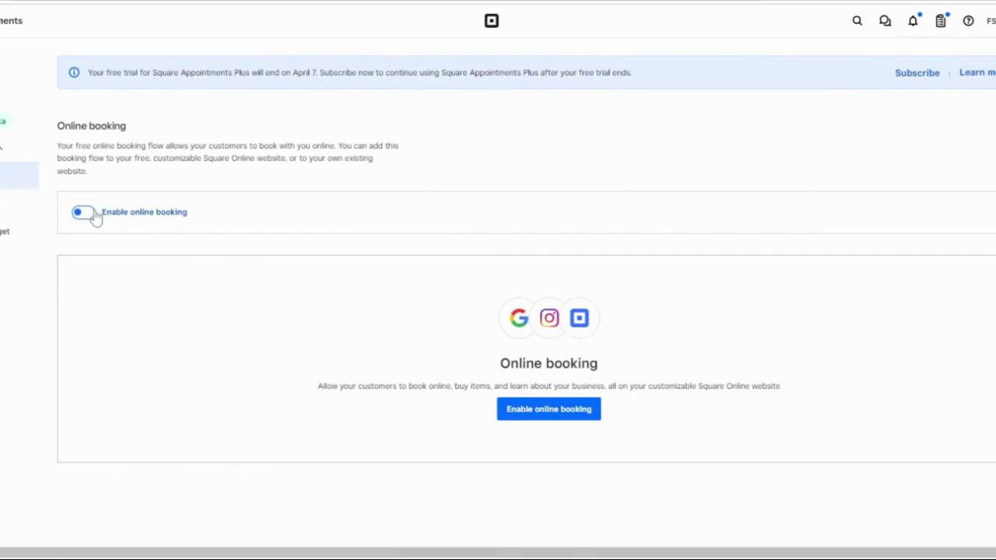
left_click(87, 213)
Review the booking channels: Square Online website, existing site, Instagram and Reserve with Google
scroll(794, 350, "down", 2)
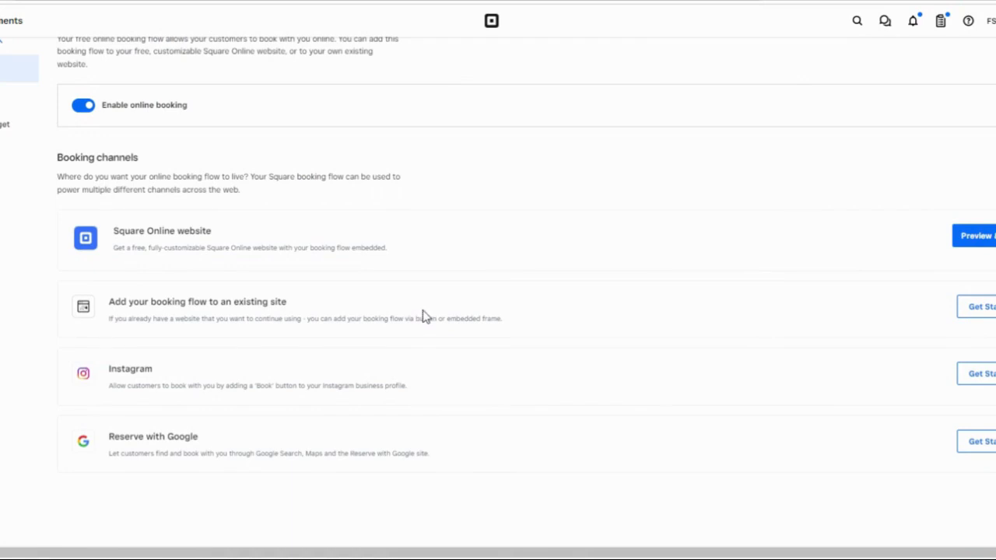
left_click_drag(213, 231, 110, 231)
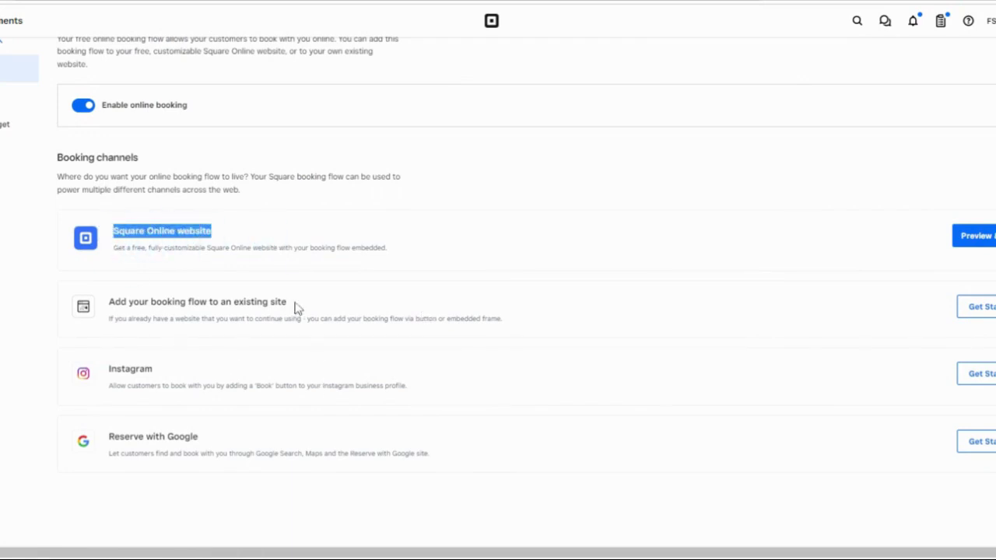
left_click_drag(294, 305, 110, 304)
left_click_drag(166, 372, 107, 369)
left_click(203, 441)
left_click_drag(202, 442, 133, 467)
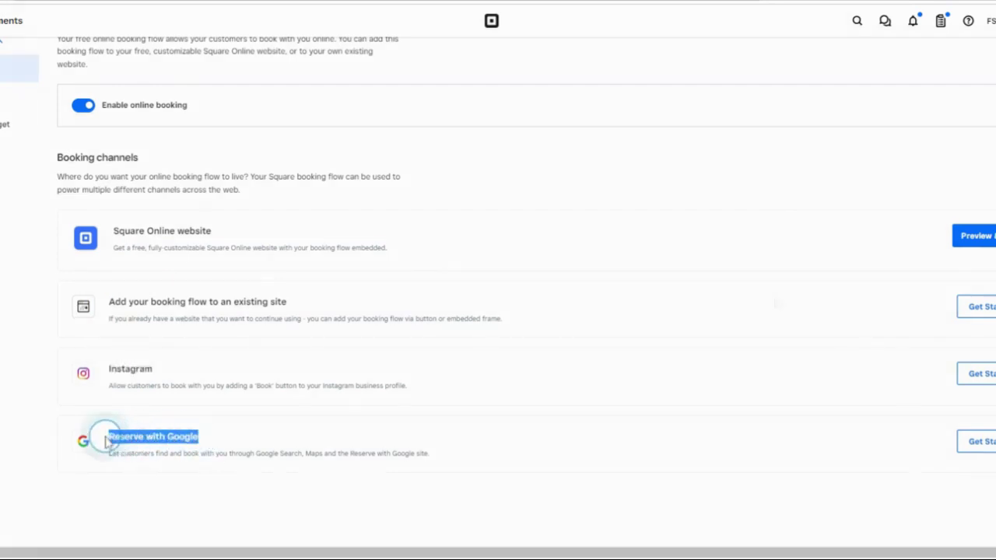
Generate and preview the FSB Salon Square Online booking website
left_click(979, 240)
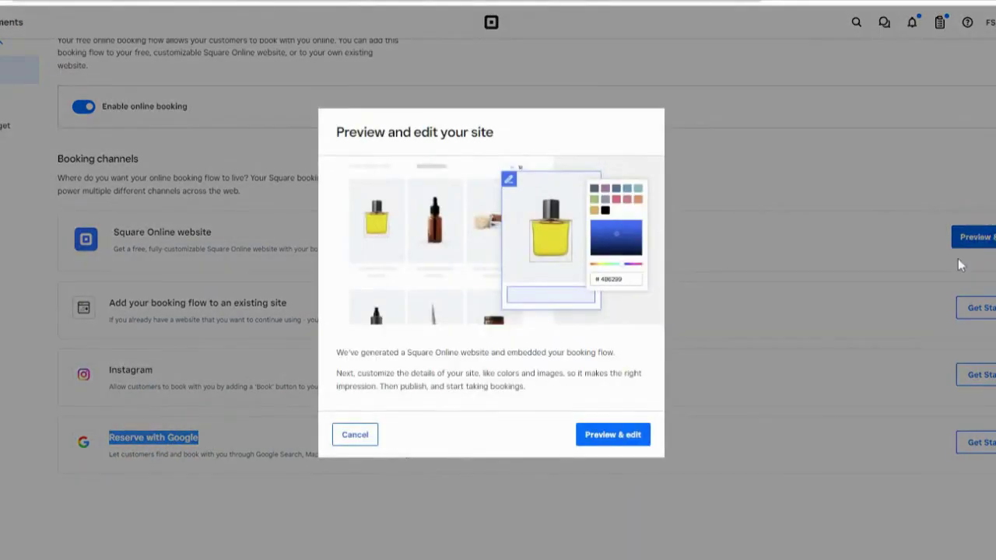
left_click(605, 445)
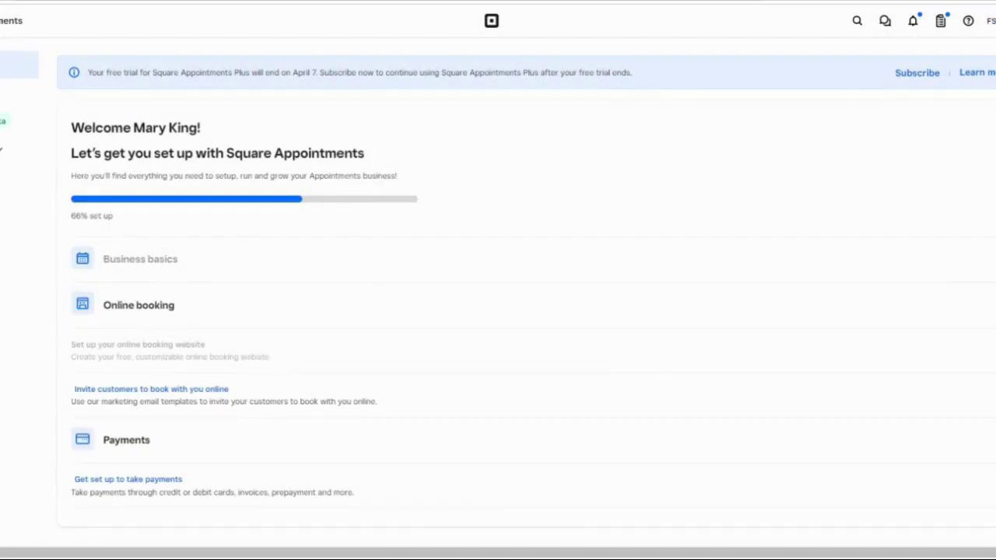
Expand the Payments item in the setup checklist and begin setup to take payments
scroll(527, 292, "down", 3)
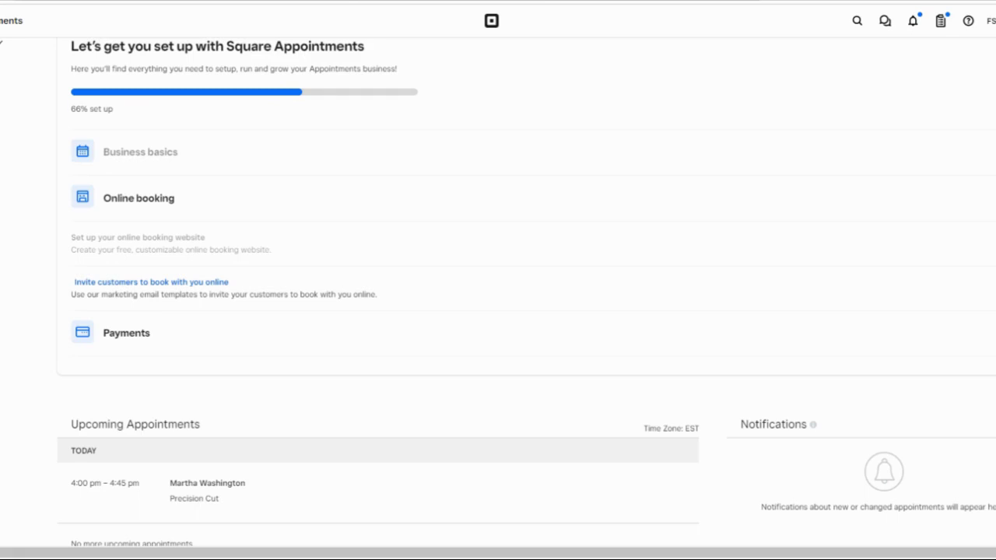
scroll(210, 344, "down", 2)
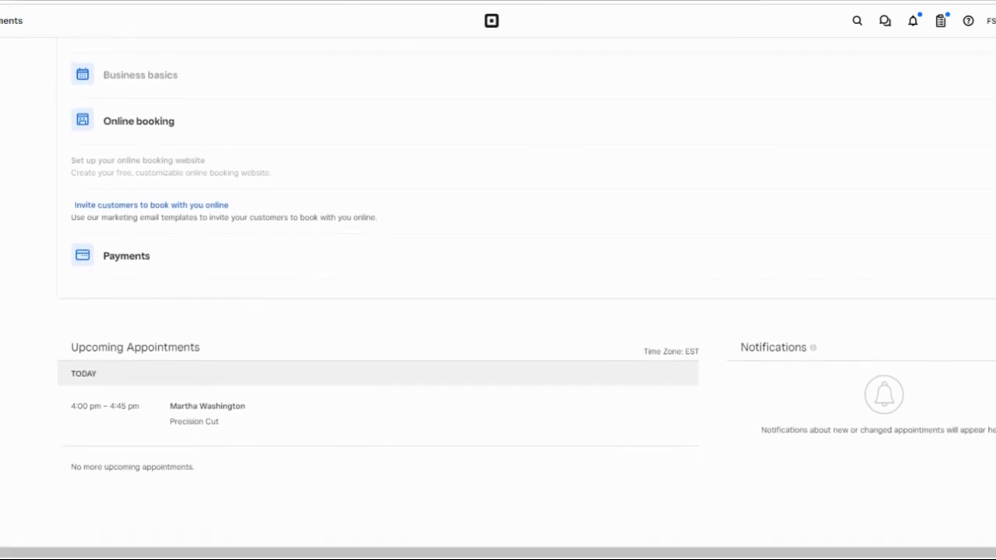
left_click(120, 253)
left_click(147, 289)
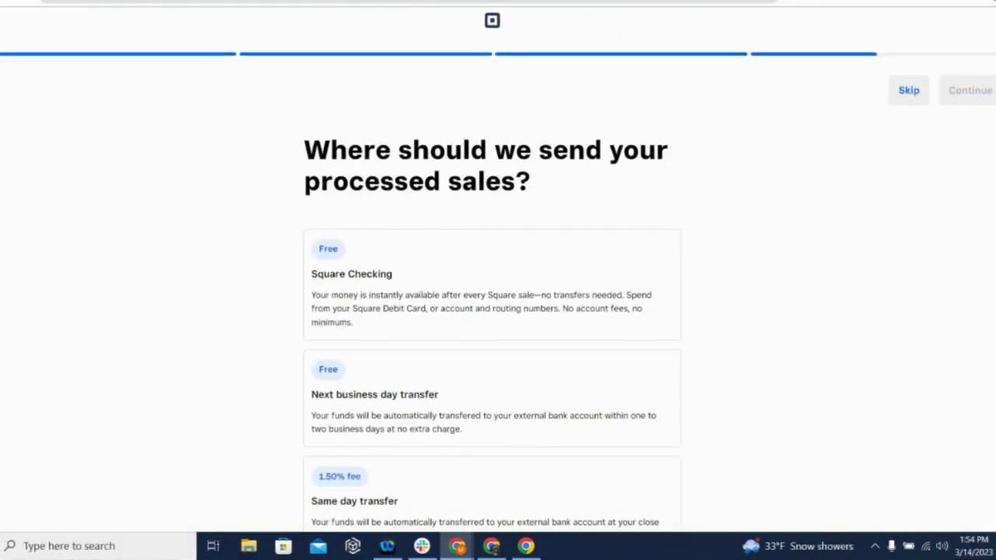
Send processed sales by next business day transfer and continue through payment setup
scroll(498, 311, "down", 2)
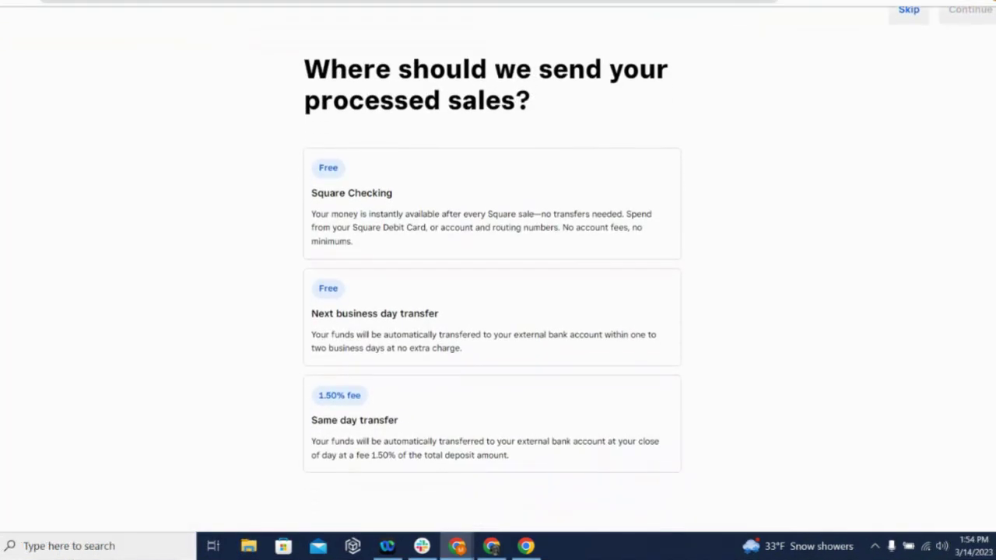
left_click(421, 321)
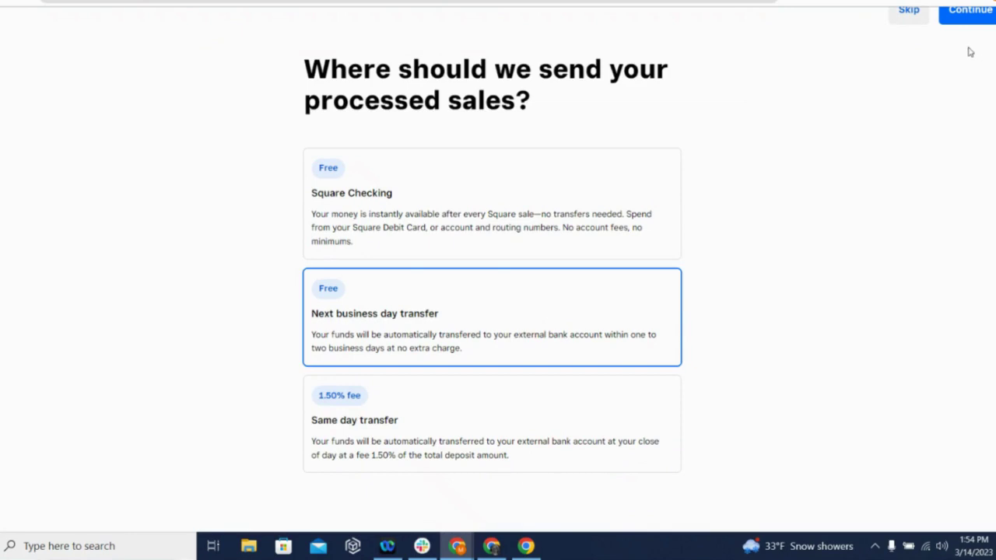
left_click(965, 18)
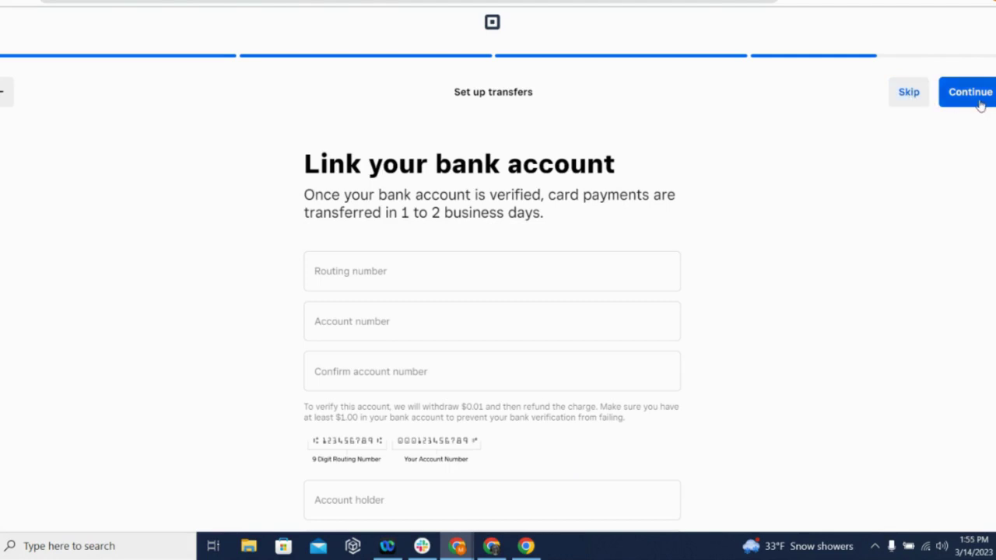
scroll(493, 311, "down", 2)
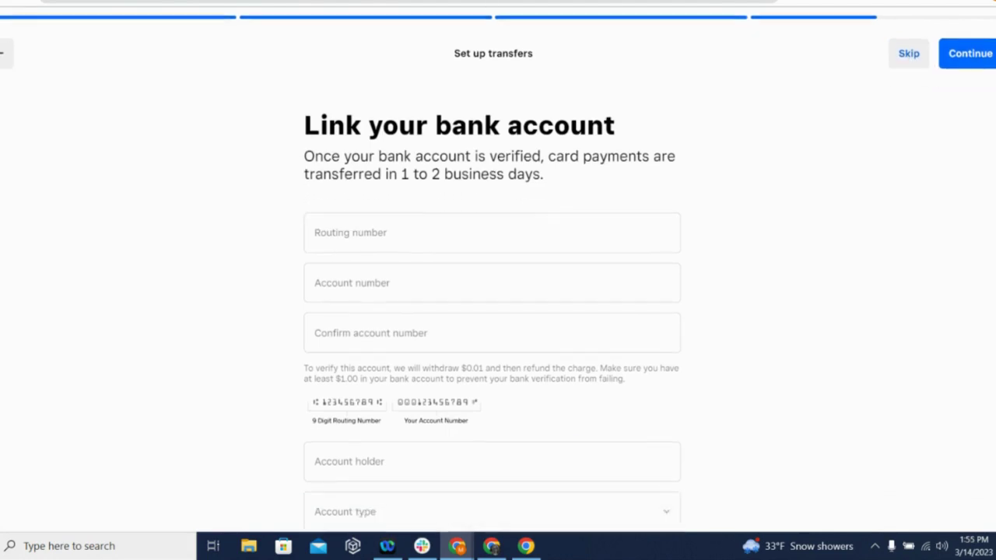
scroll(493, 280, "up", 2)
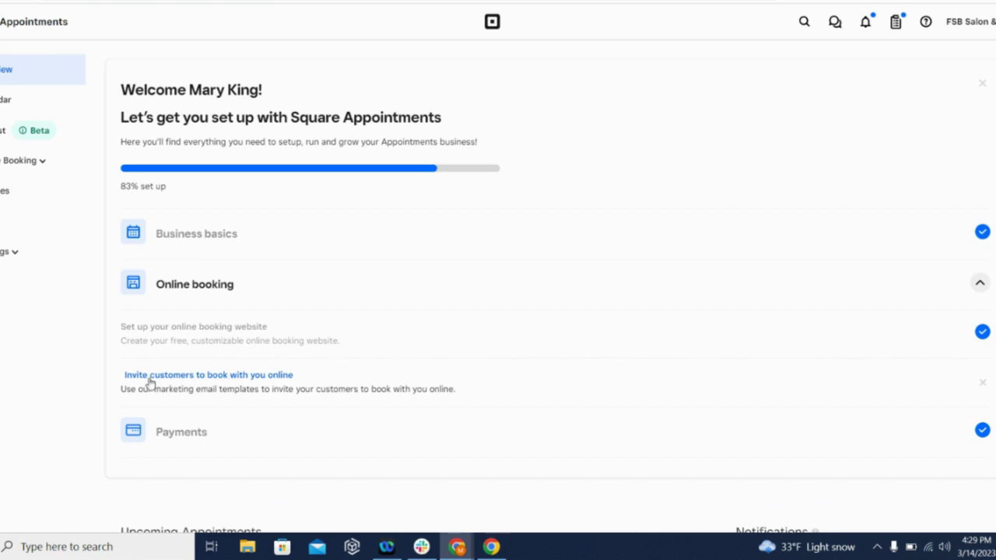
Create a 'Book Online' invite email campaign from the checklist and proceed to audience selection
left_click(230, 379)
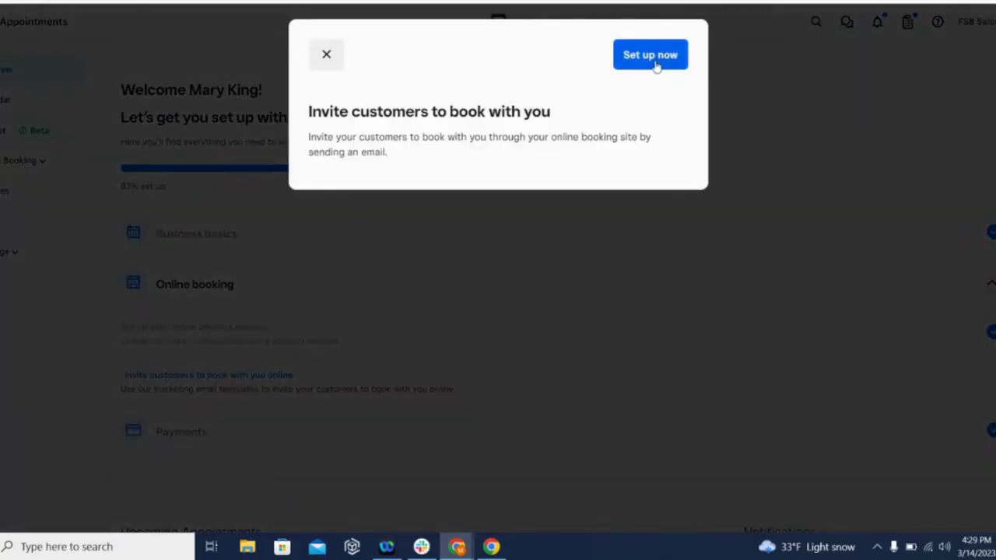
left_click(656, 64)
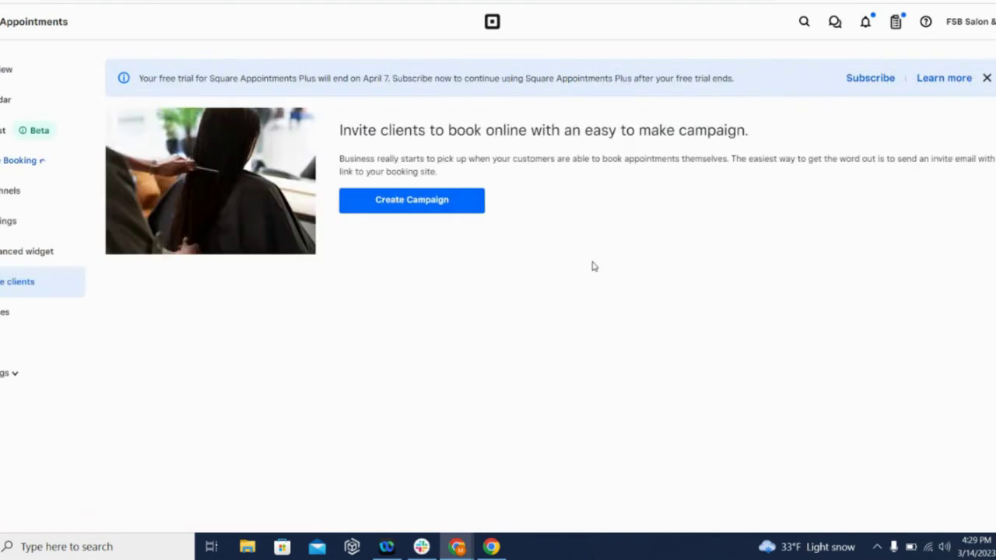
left_click(415, 205)
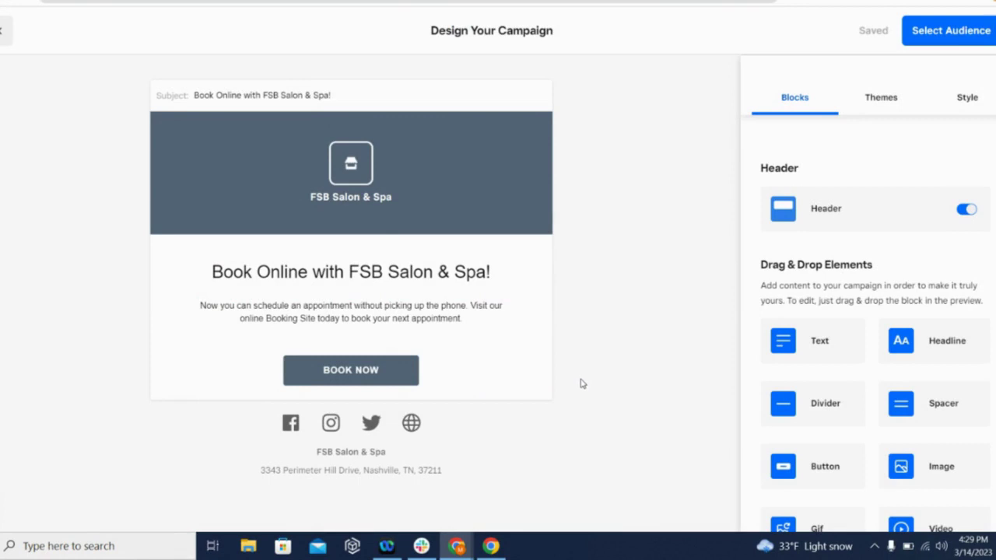
left_click(962, 41)
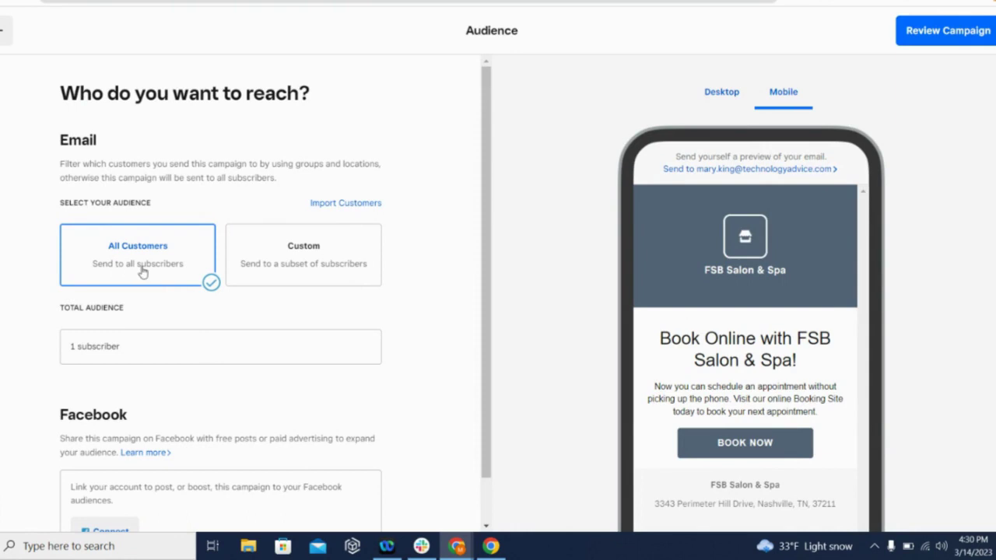
Try a Custom audience, revert to All Customers, then preview the email on Desktop
left_click(322, 266)
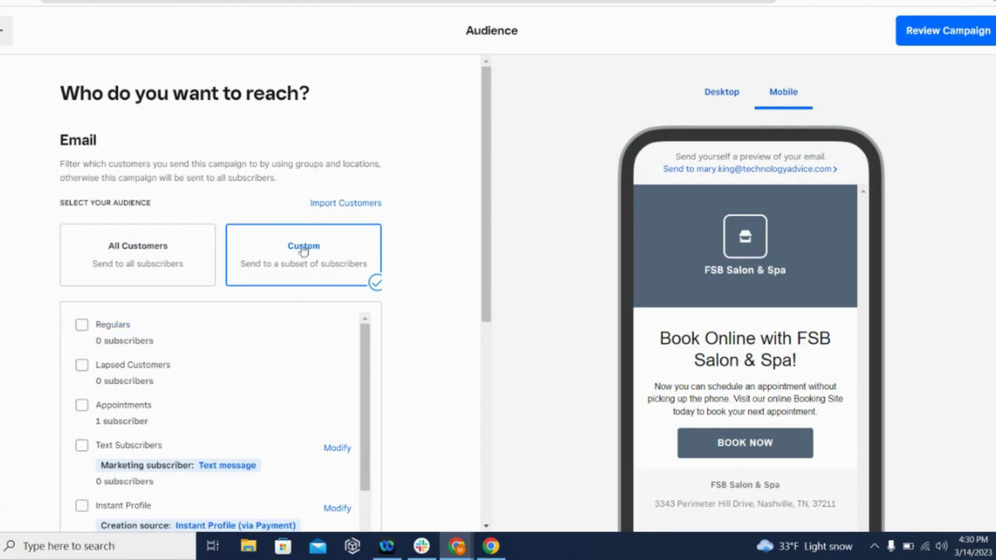
left_click(158, 251)
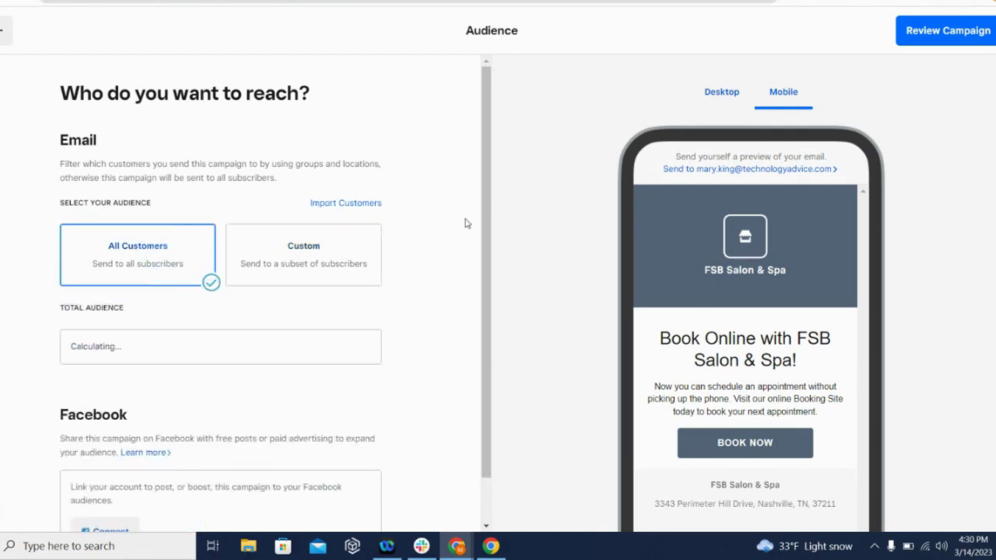
left_click_drag(490, 202, 368, 330)
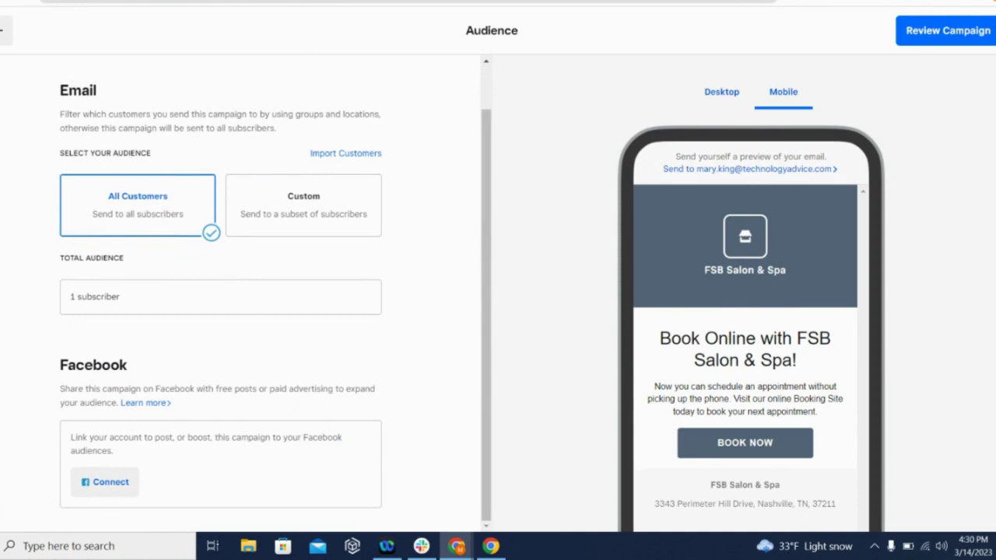
scroll(745, 312, "down", 3)
scroll(745, 312, "up", 2)
scroll(744, 311, "up", 1)
left_click(722, 91)
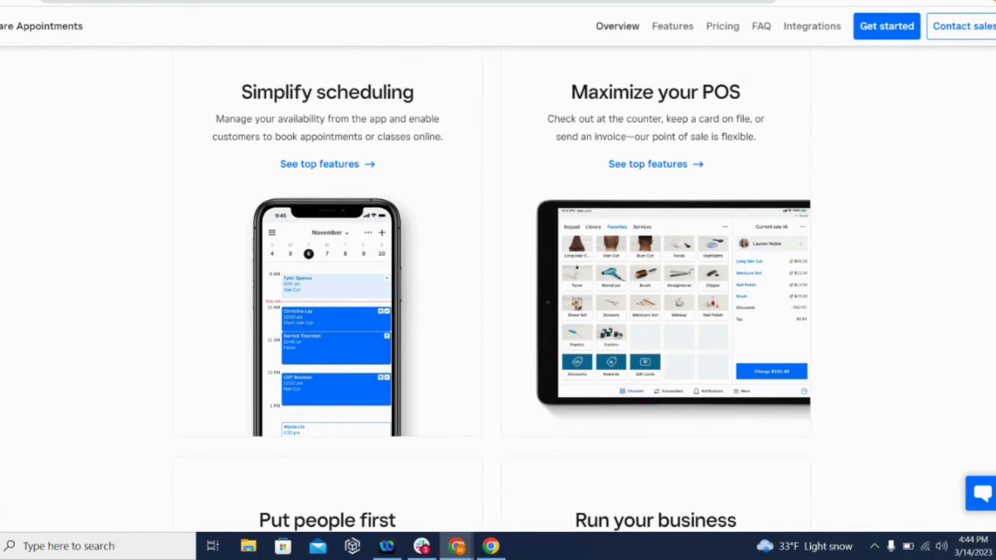
Scroll through the Square Appointments features page, then switch to the App Store preview tab
scroll(498, 296, "down", 3)
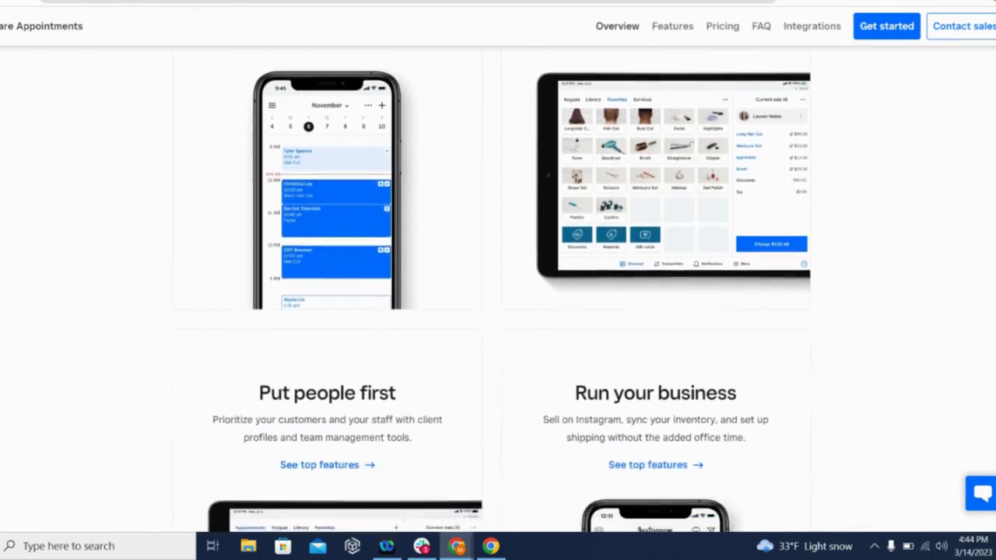
scroll(498, 296, "down", 3)
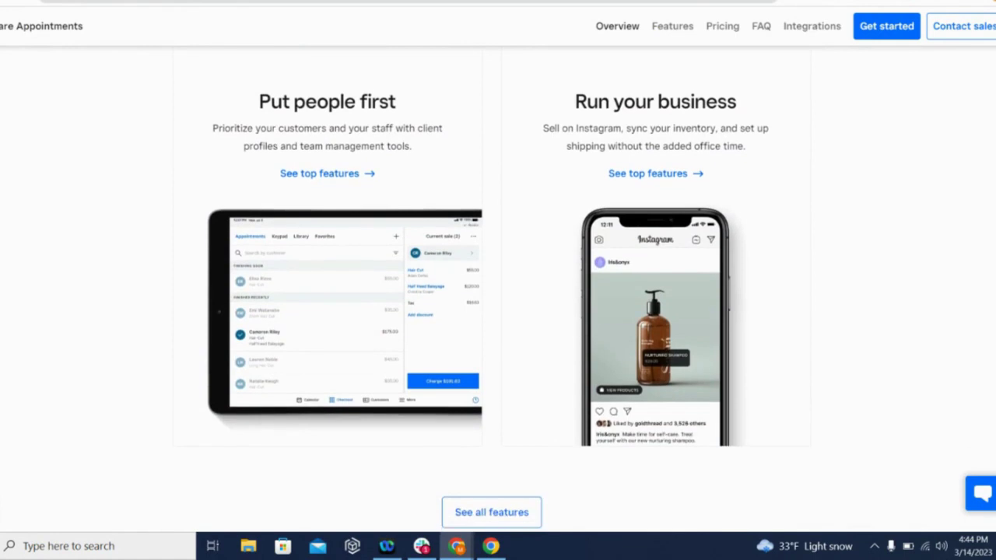
scroll(923, 127, "down", 1)
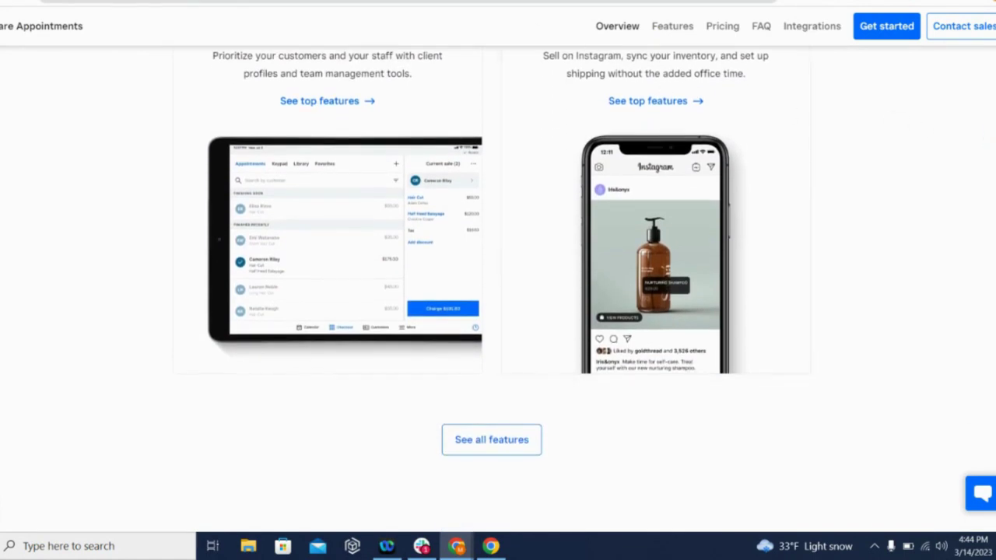
left_click(350, 2)
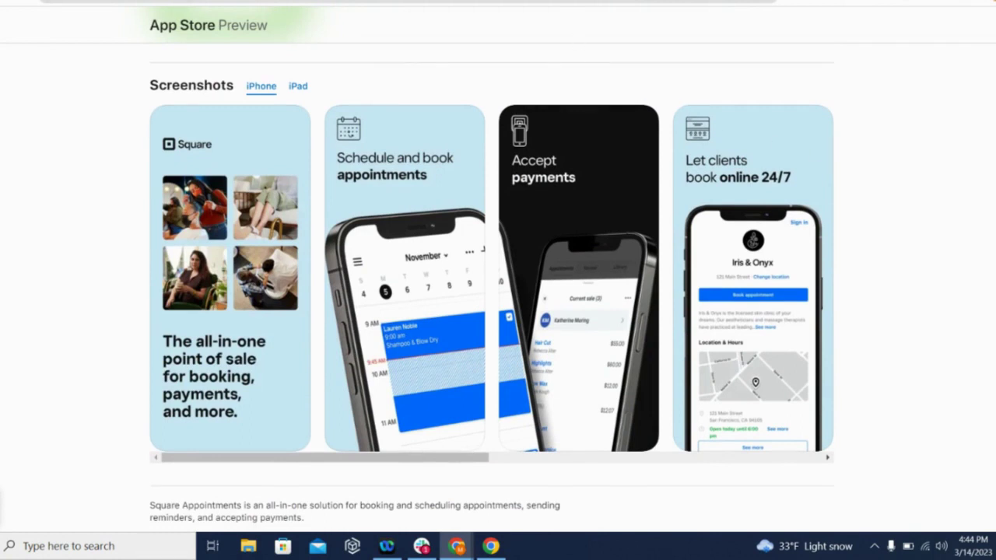
Browse the Square hardware product listing, then return to the Appointments dashboard with Ctrl+Tab
left_click(498, 1)
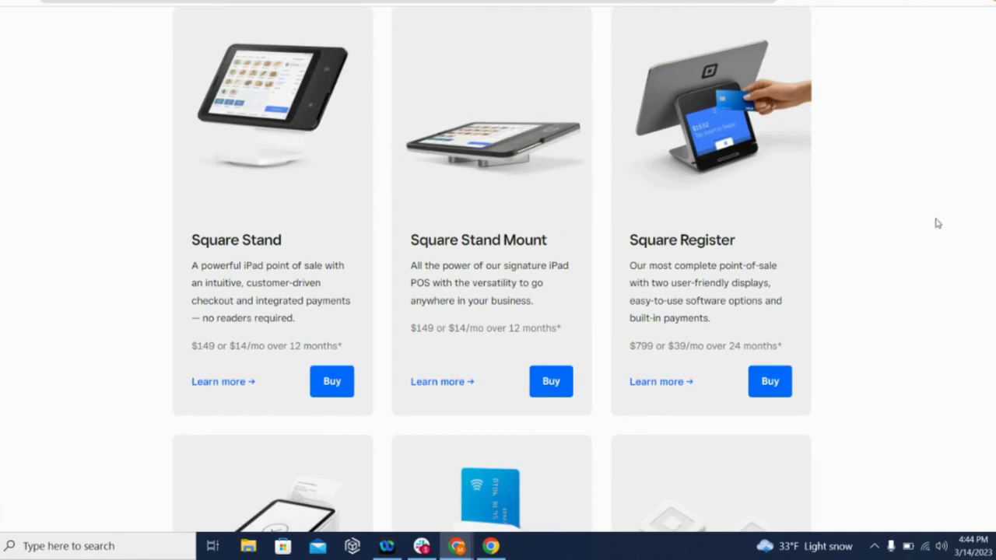
scroll(493, 270, "up", 1)
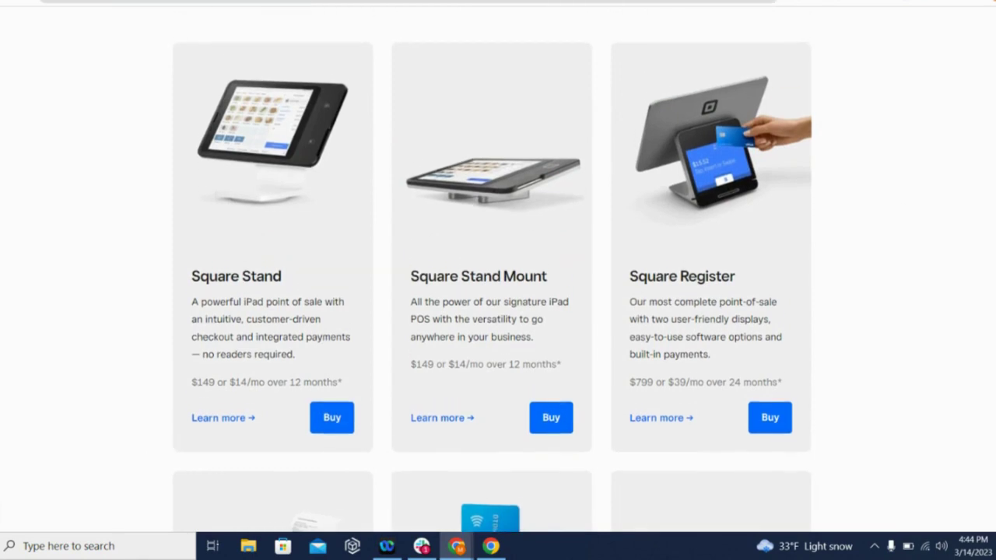
scroll(498, 270, "down", 3)
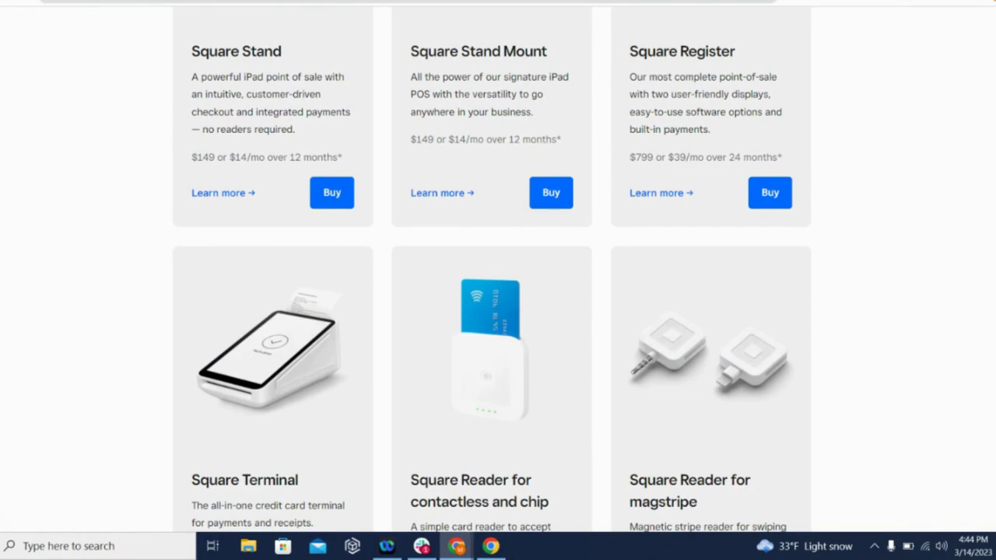
scroll(498, 269, "down", 10)
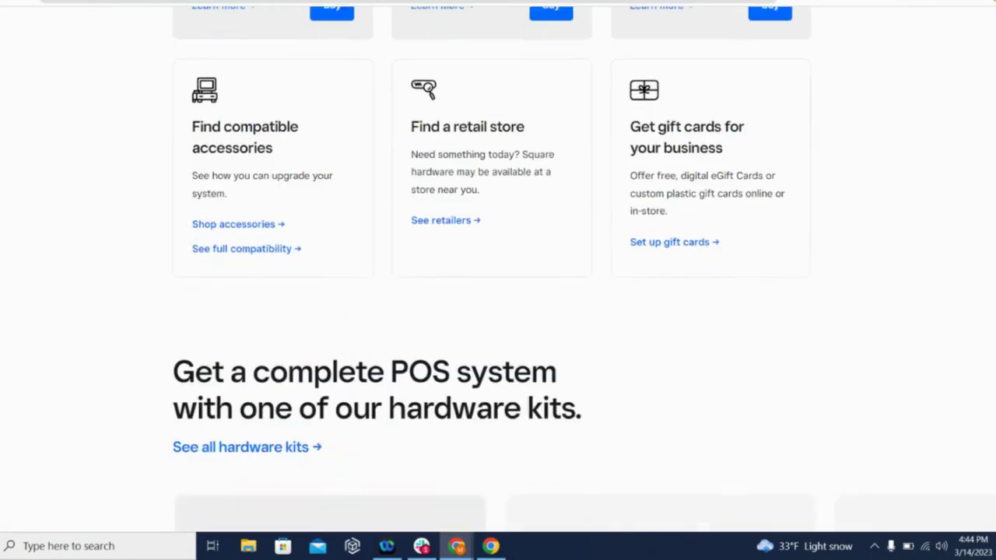
scroll(498, 269, "up", 7)
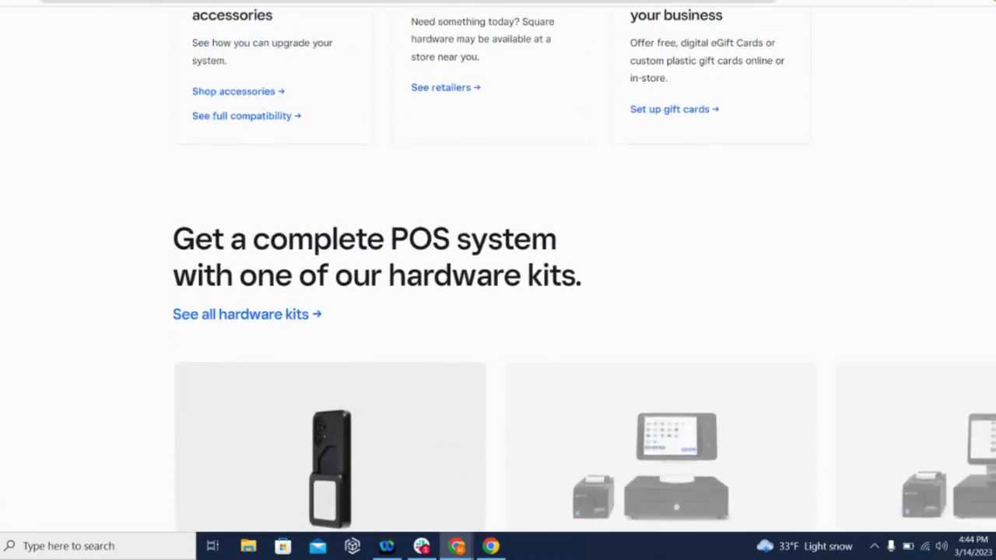
scroll(498, 269, "up", 5)
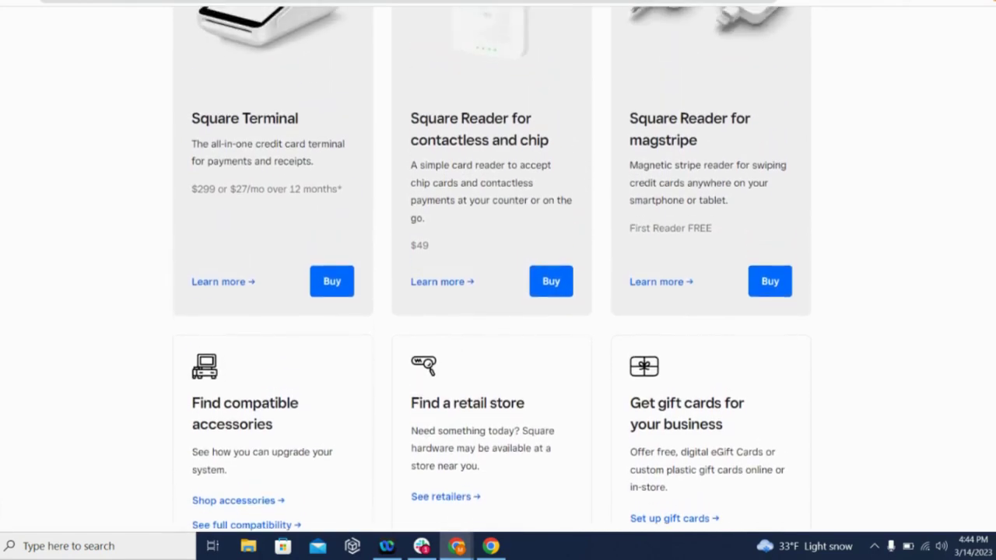
scroll(498, 269, "up", 8)
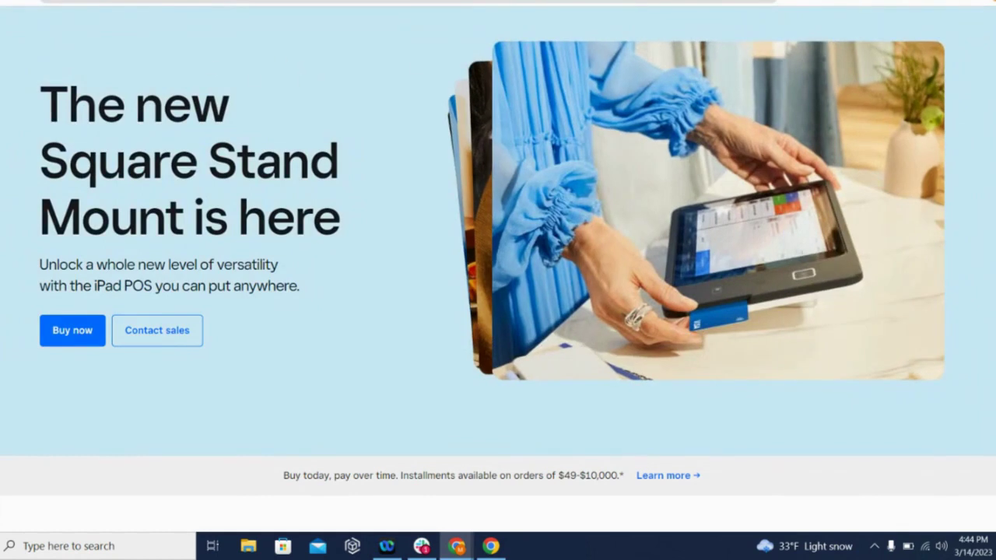
key("ctrl+Tab")
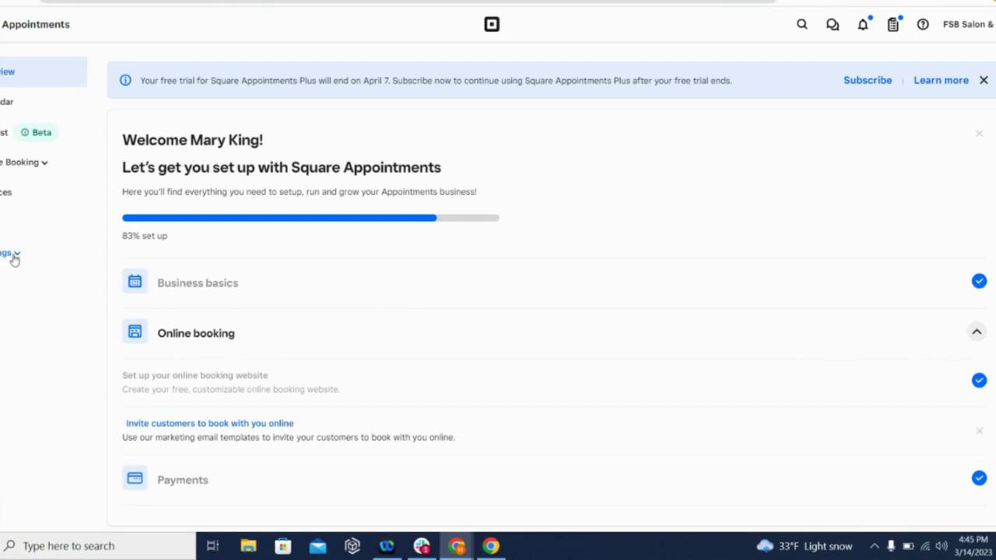
Go through Settings' subscription page to the Devices page for points of sale
left_click(14, 259)
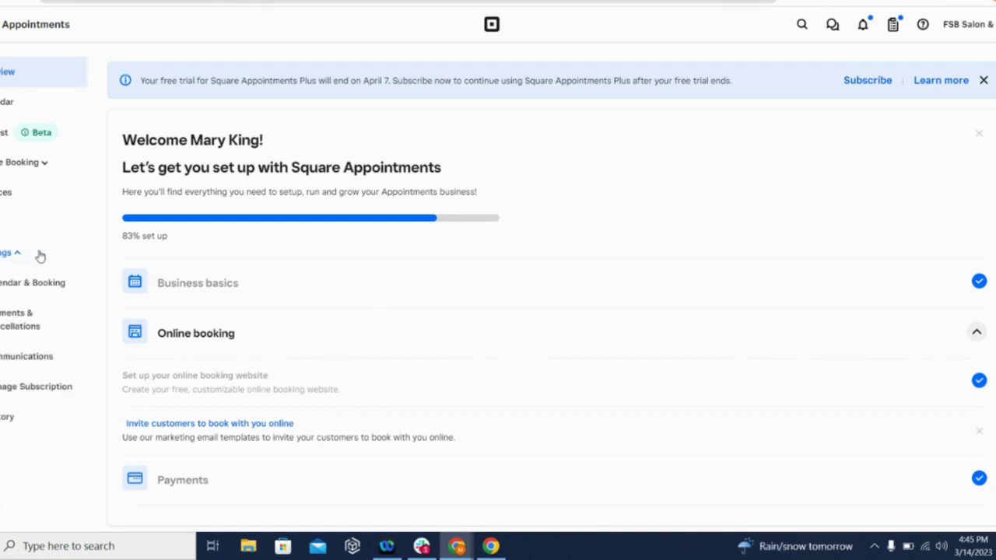
left_click(59, 394)
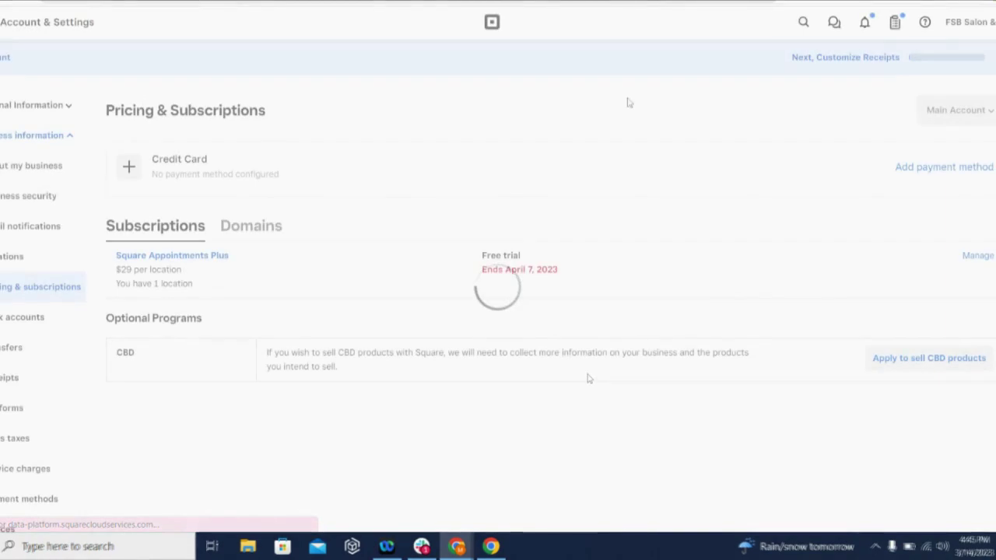
scroll(498, 304, "down", 3)
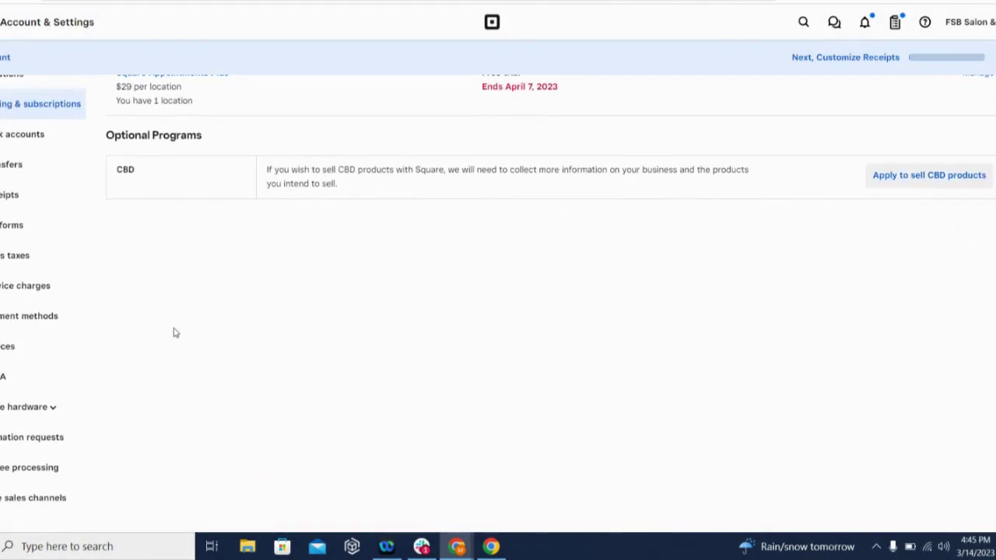
left_click(3, 348)
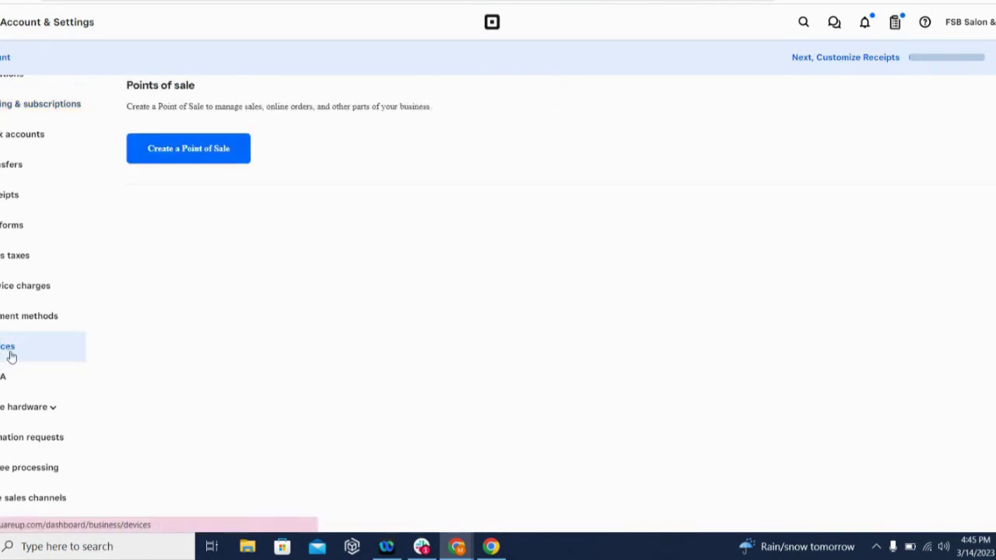
Create a point of sale nicknamed 'Front Desk' and generate its device code
left_click(197, 155)
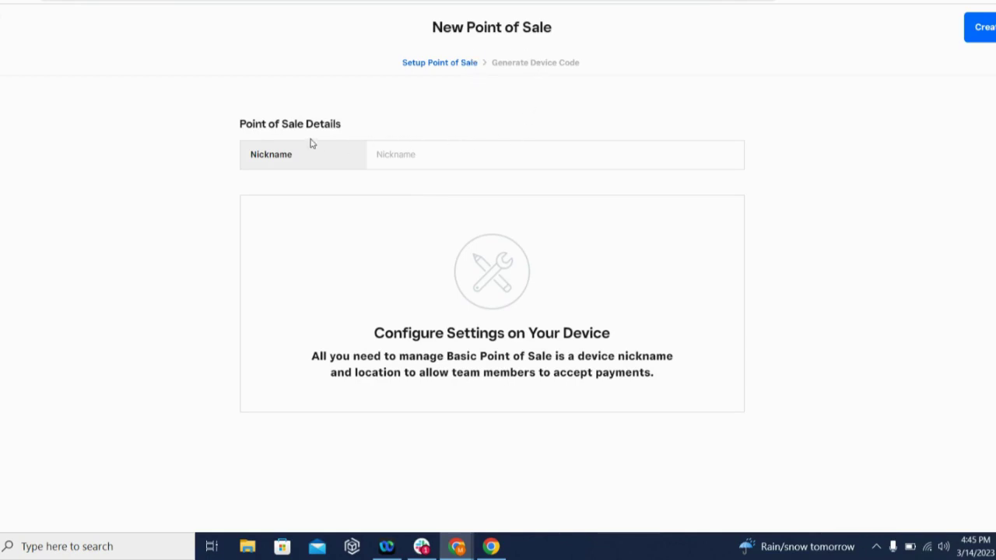
left_click(379, 155)
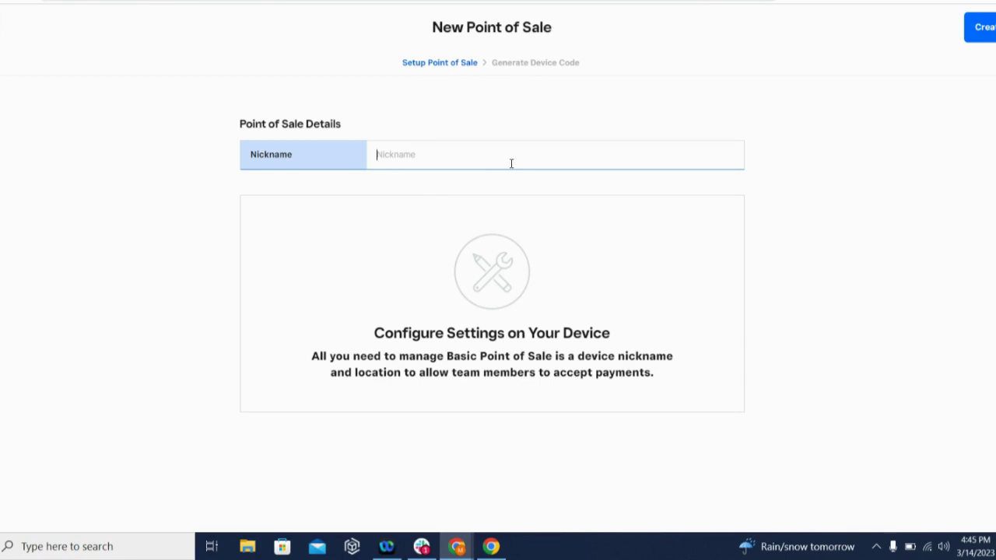
type("Front Desk")
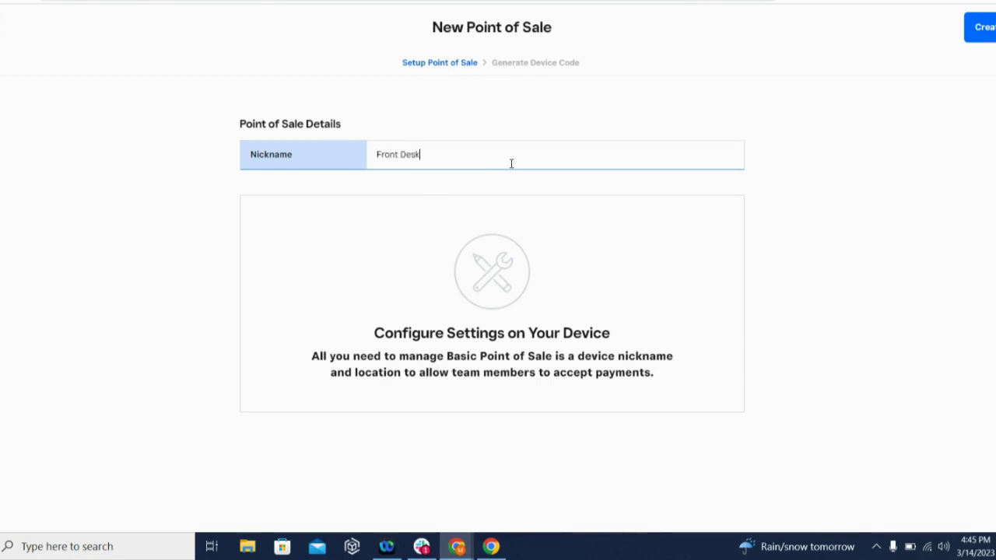
left_click(980, 28)
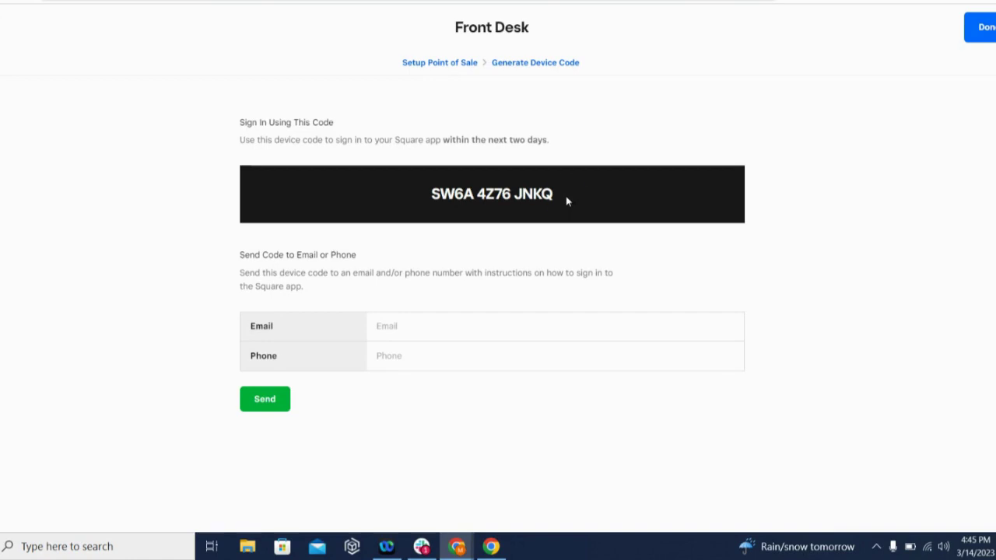
Select the Front Desk device code, leave the phone and email fields empty, then close the code screen
left_click_drag(567, 201, 418, 200)
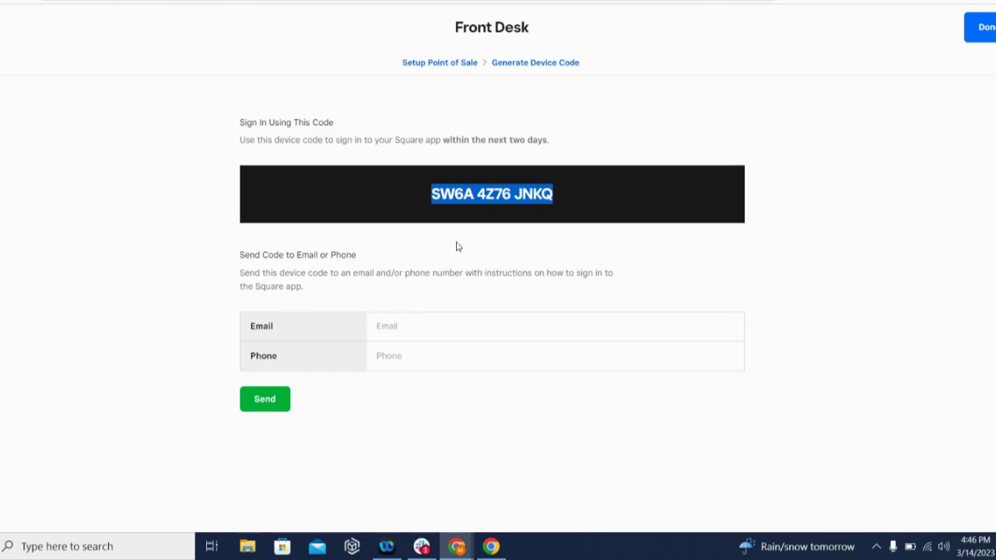
left_click(539, 193)
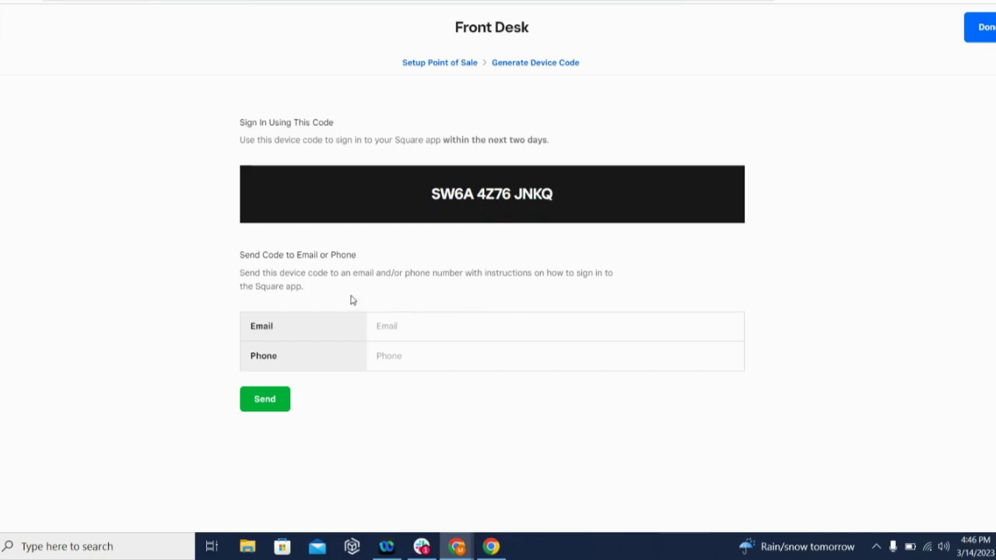
left_click(379, 357)
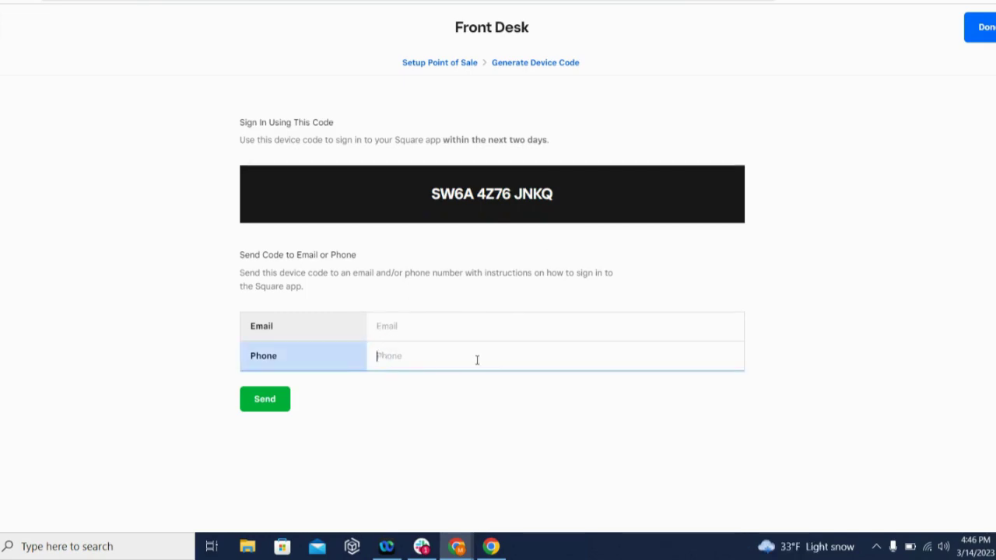
left_click(378, 325)
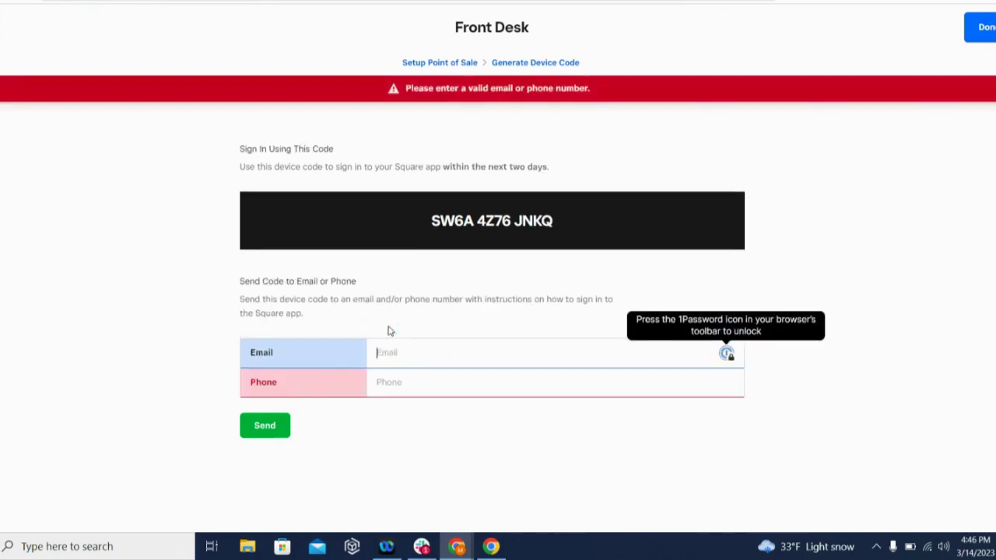
left_click(433, 329)
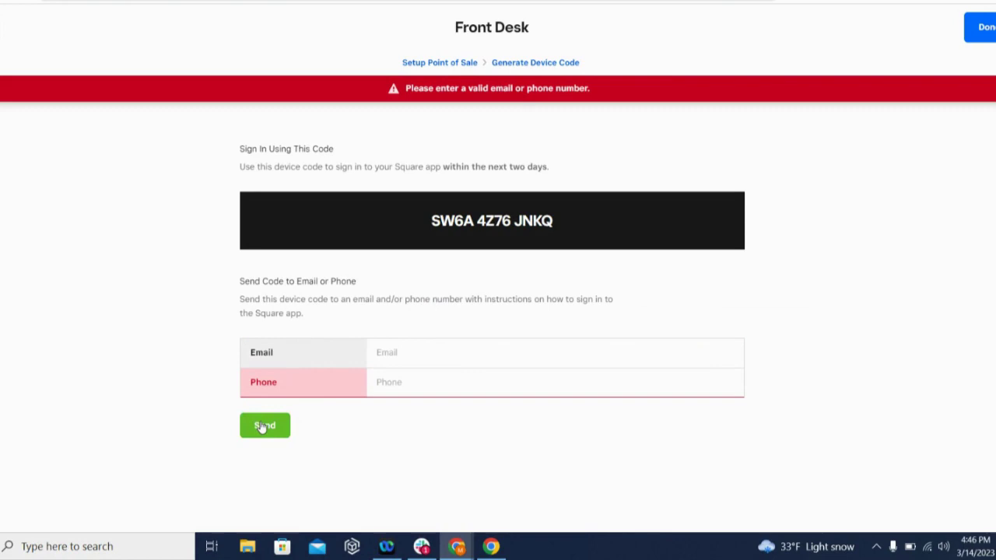
left_click(565, 174)
key("Escape")
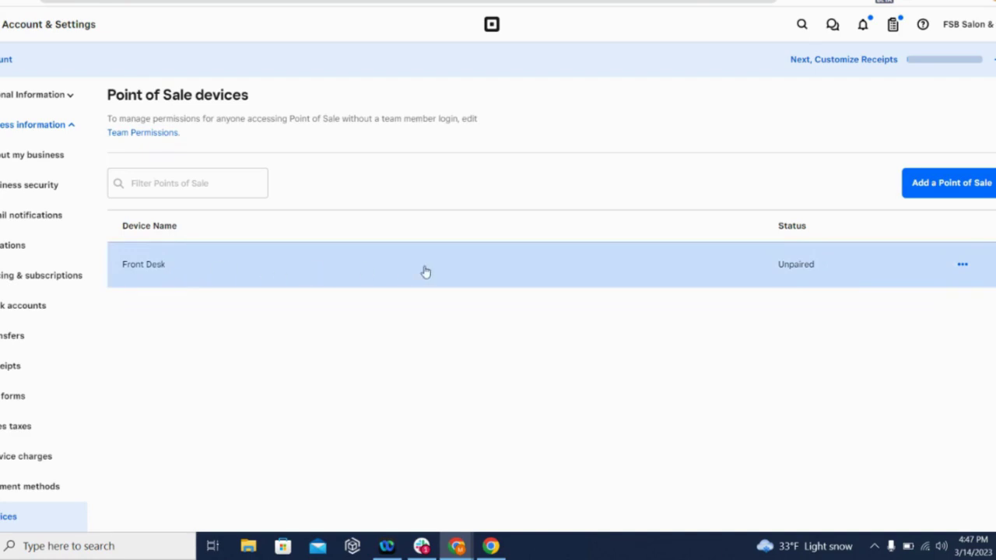
Open the options menu on the Front Desk device row
left_click(963, 266)
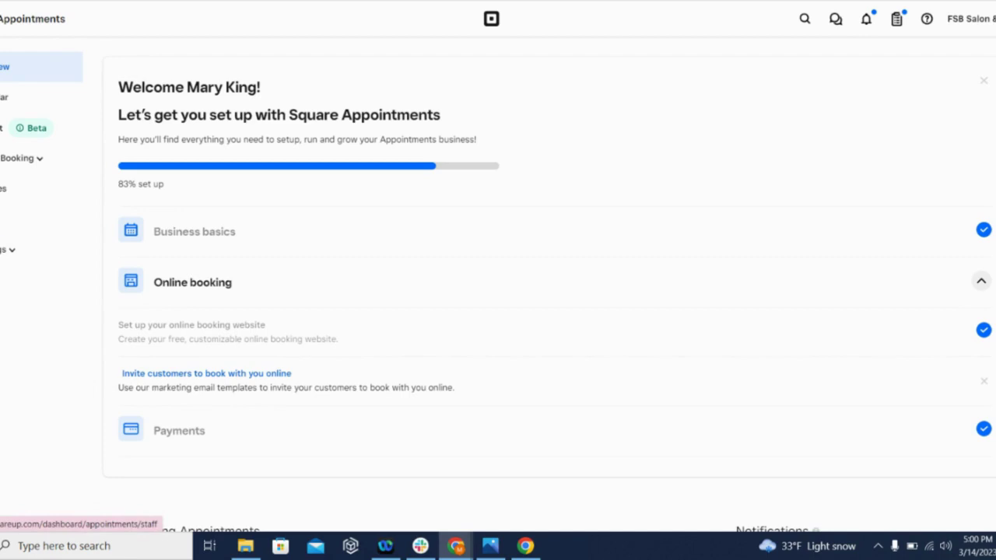
Add a new staff member with her first and last name and the start of her work email
left_click(3, 220)
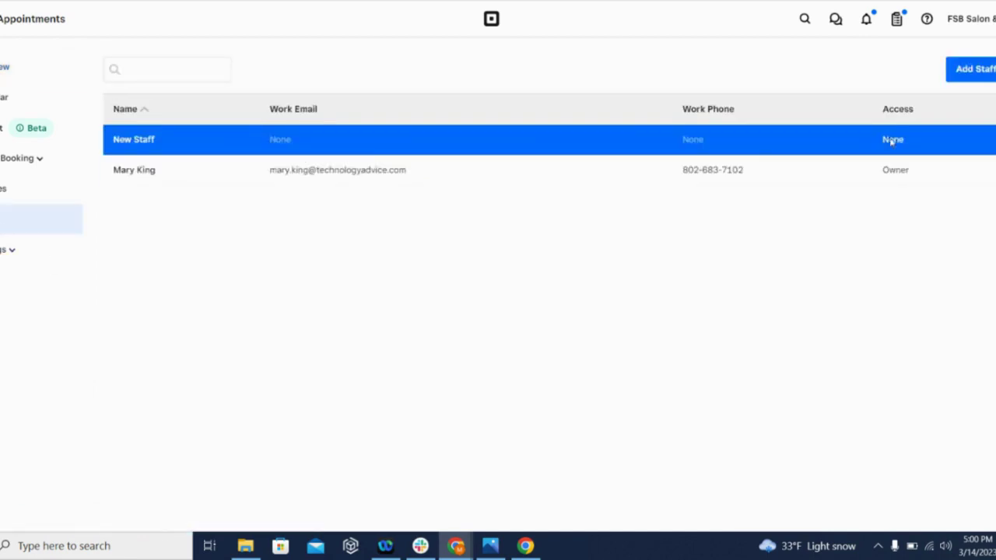
left_click(968, 70)
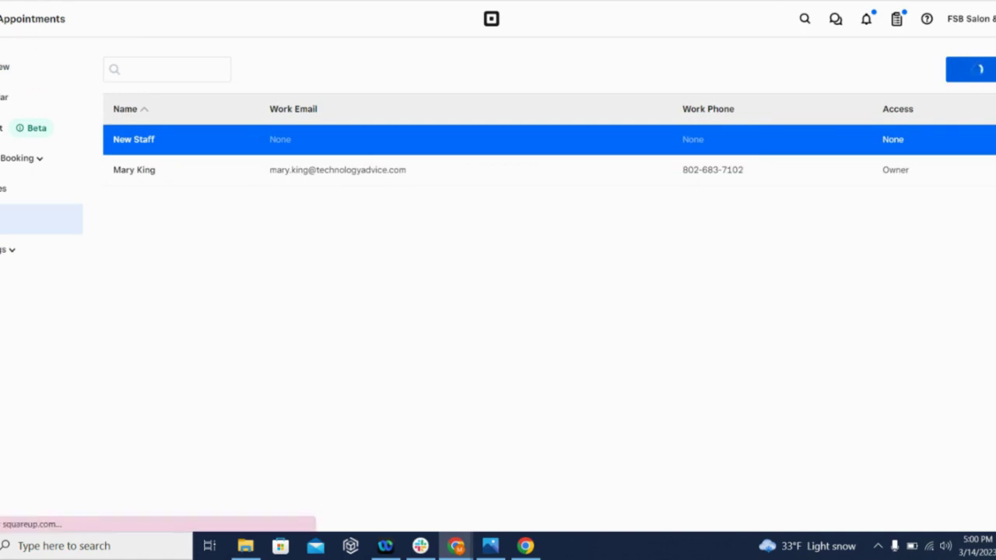
left_click(905, 118)
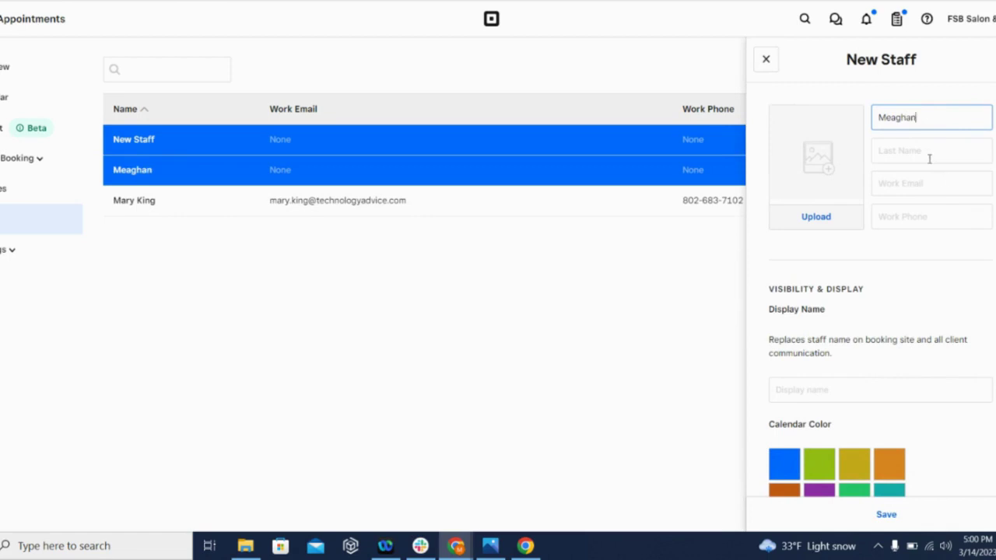
left_click(927, 154)
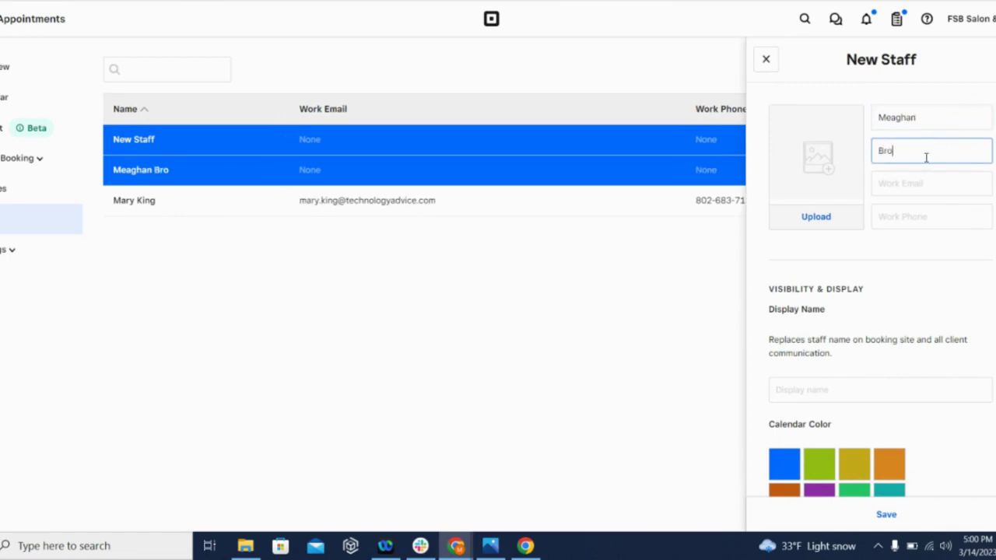
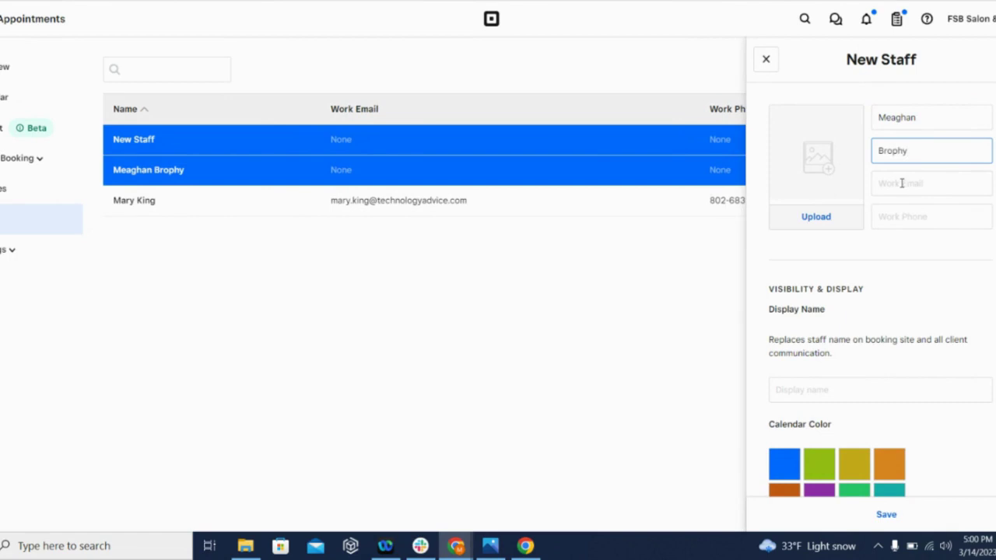
left_click(901, 183)
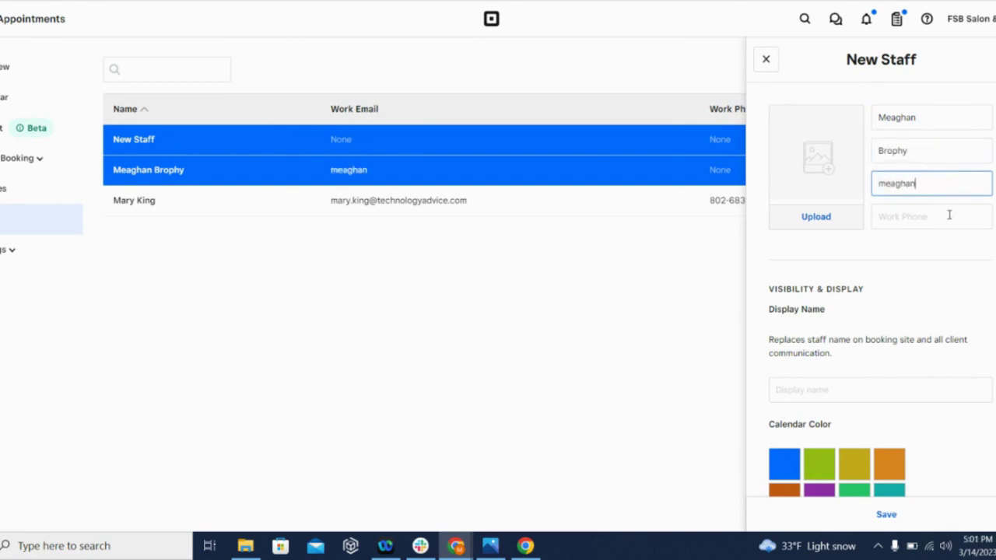
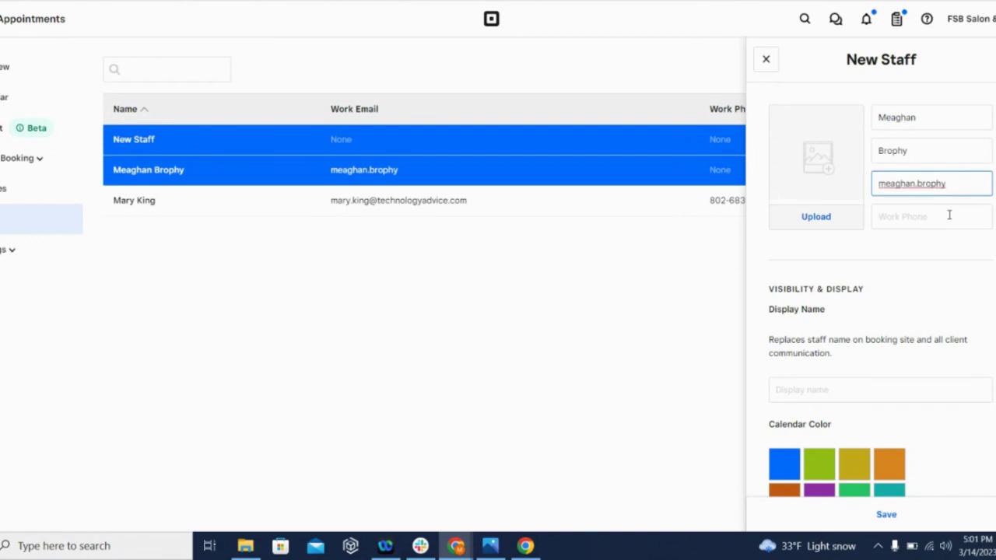
Use the headshot file as her photo, enter her display name, and pick a purple calendar colour
left_click(836, 196)
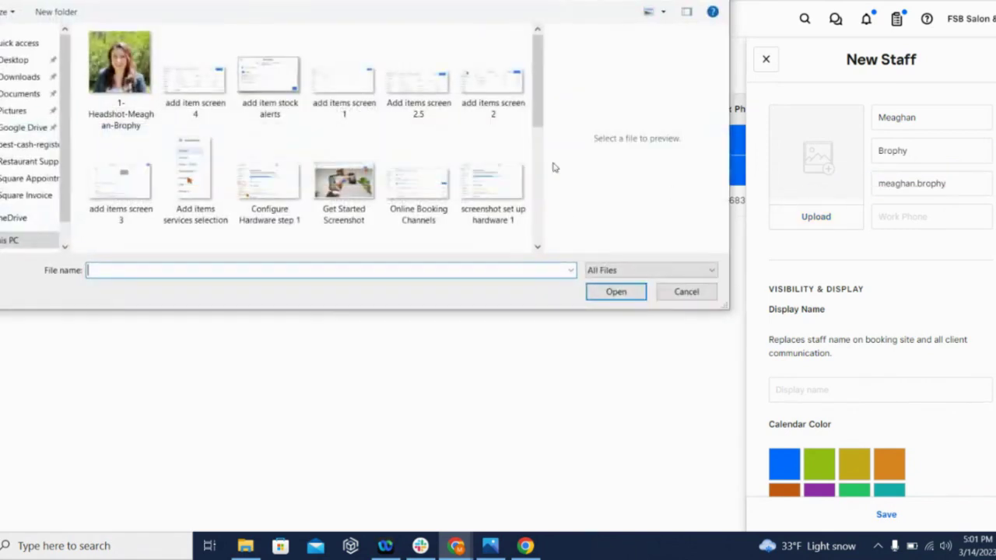
double_click(120, 67)
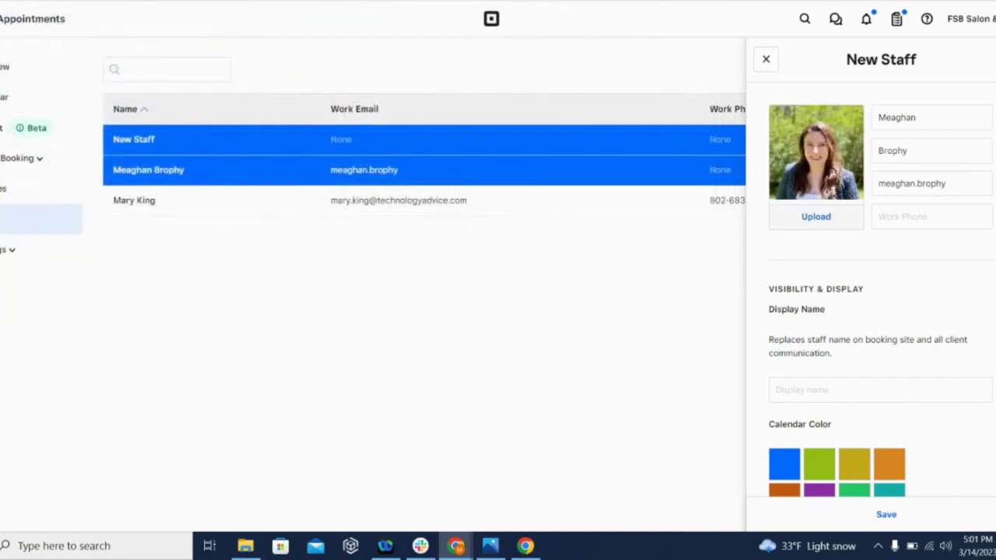
scroll(880, 312, "down", 3)
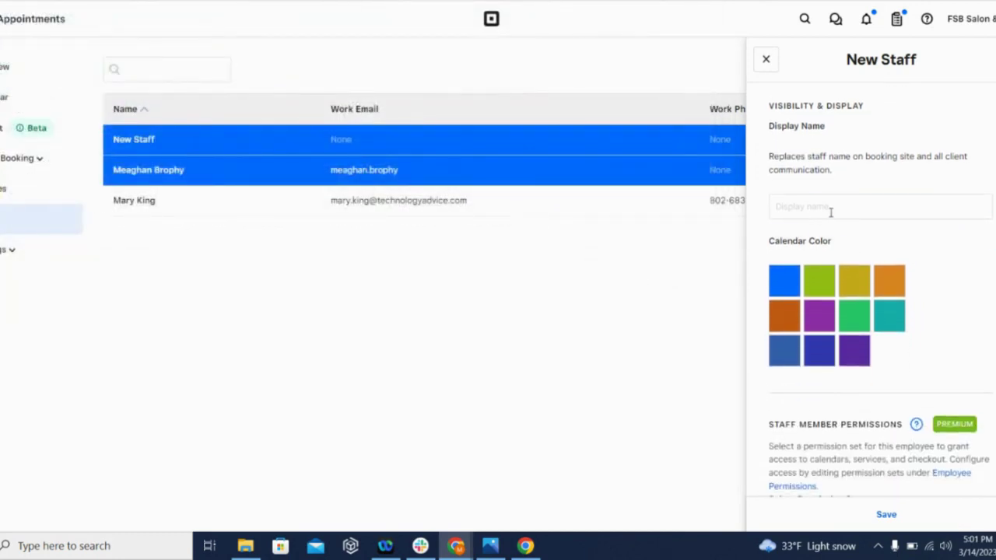
left_click(831, 212)
type("Meaghan")
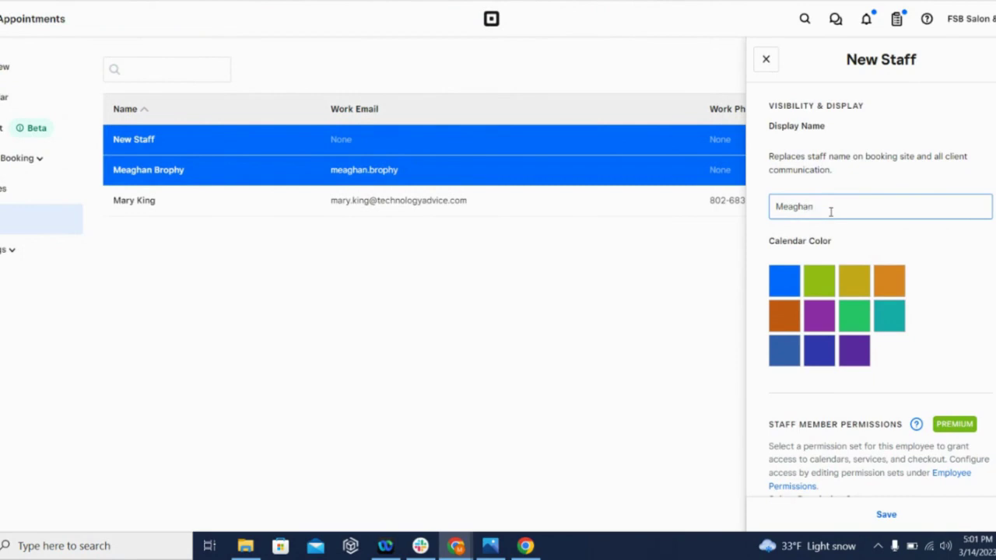
scroll(813, 296, "down", 1)
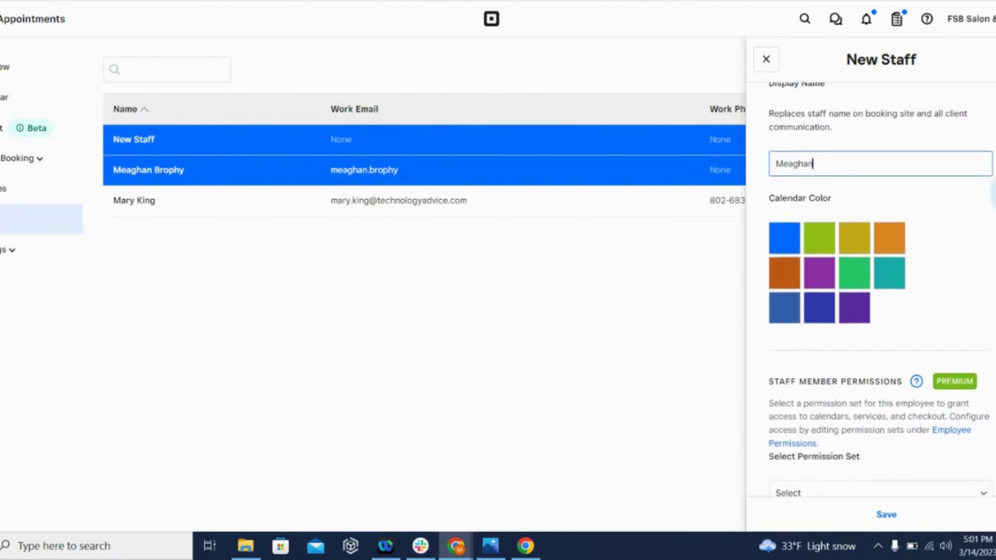
left_click(817, 272)
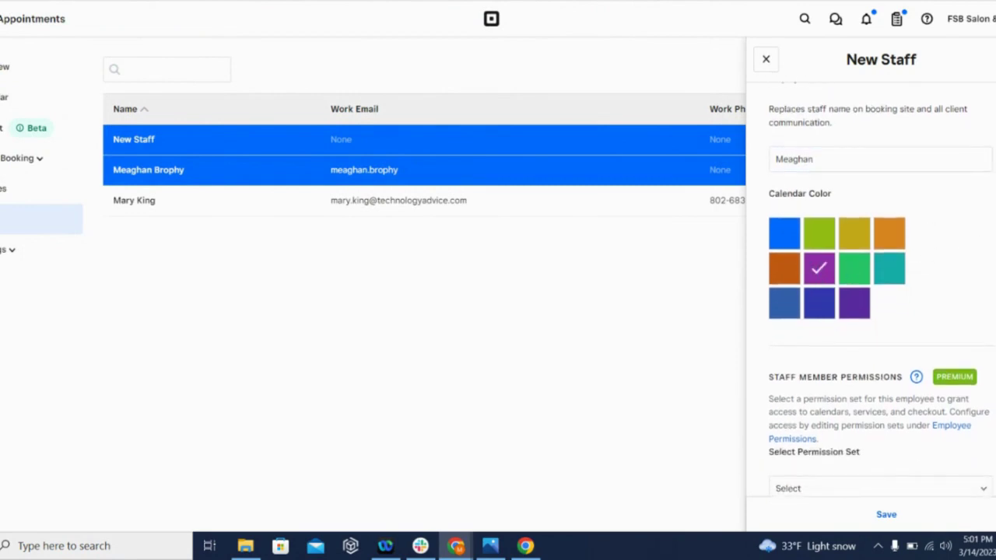
Turn off SMS notifications and disable Curbside Pickup and Virtual Shopping online bookings
scroll(871, 311, "down", 3)
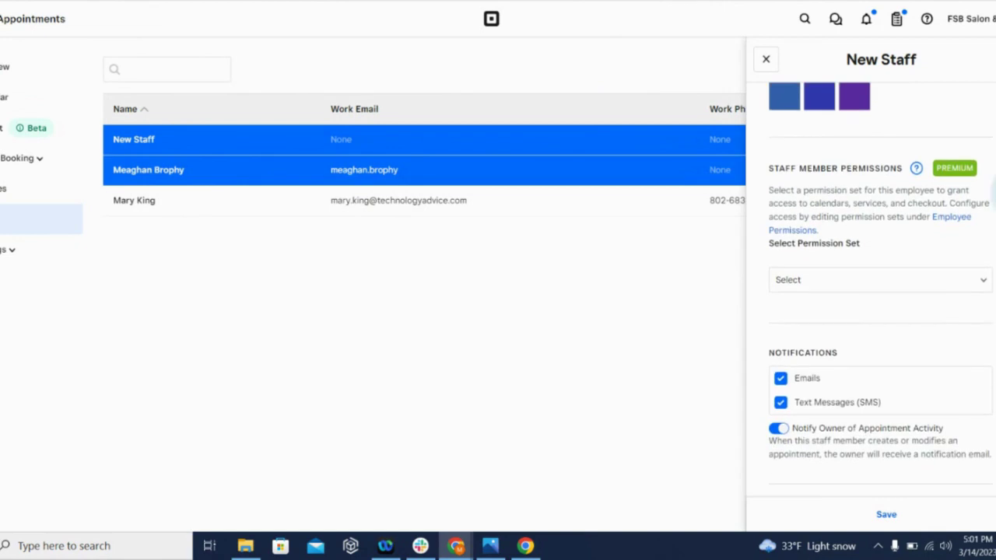
scroll(879, 311, "down", 1)
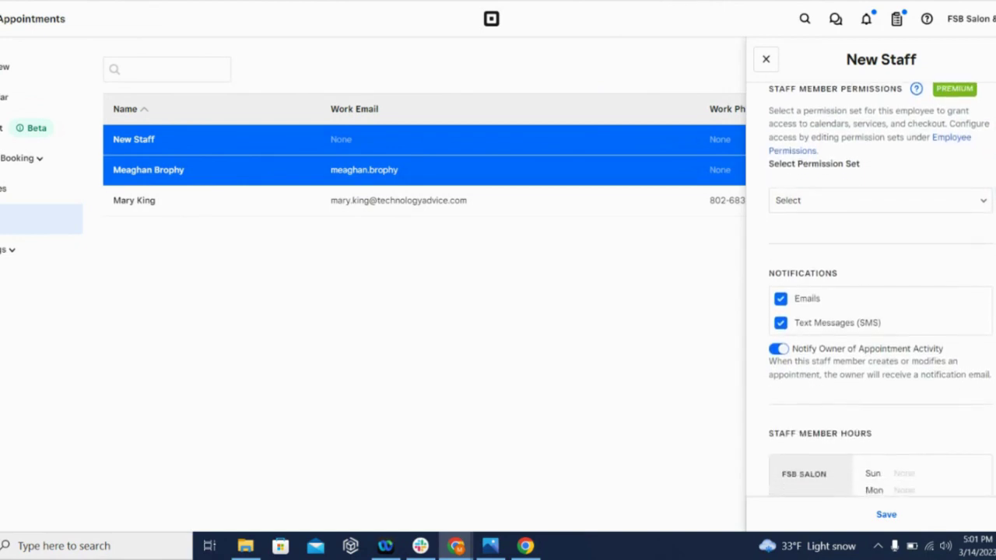
scroll(971, 289, "down", 2)
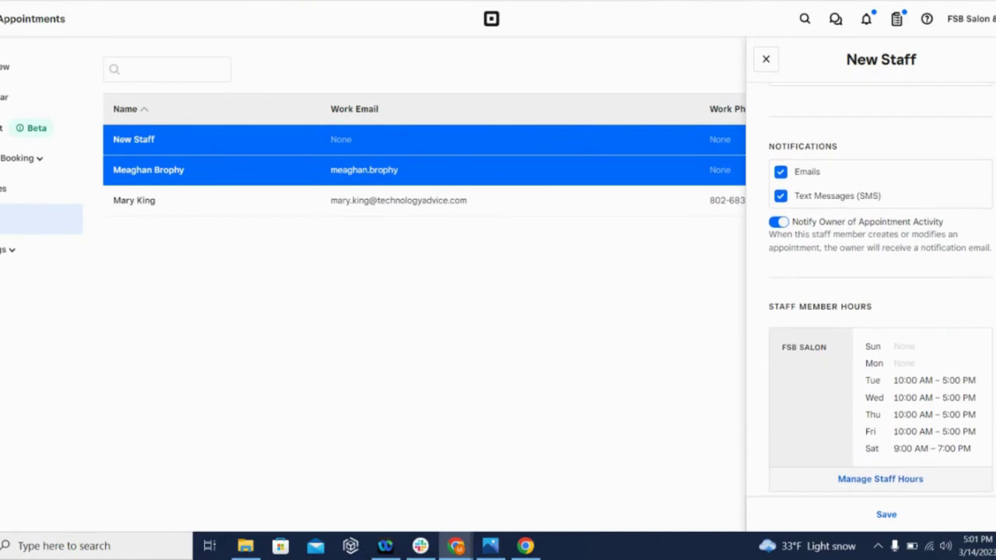
left_click(781, 197)
scroll(978, 288, "down", 2)
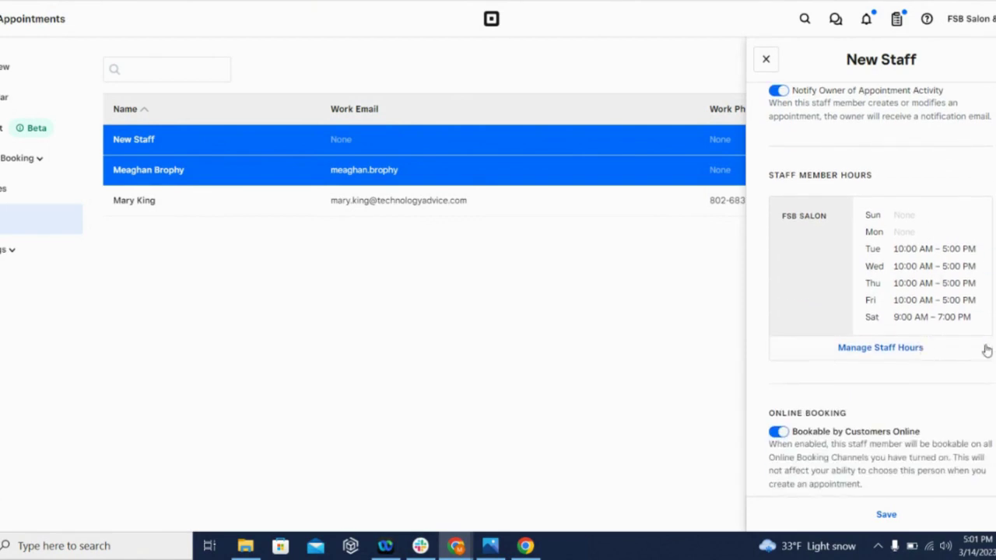
scroll(870, 295, "down", 3)
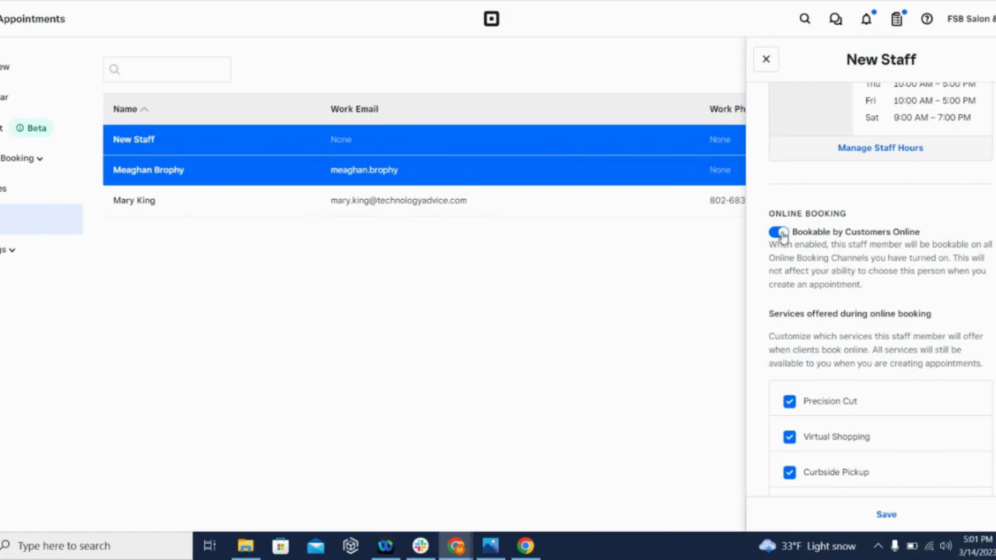
scroll(845, 358, "down", 3)
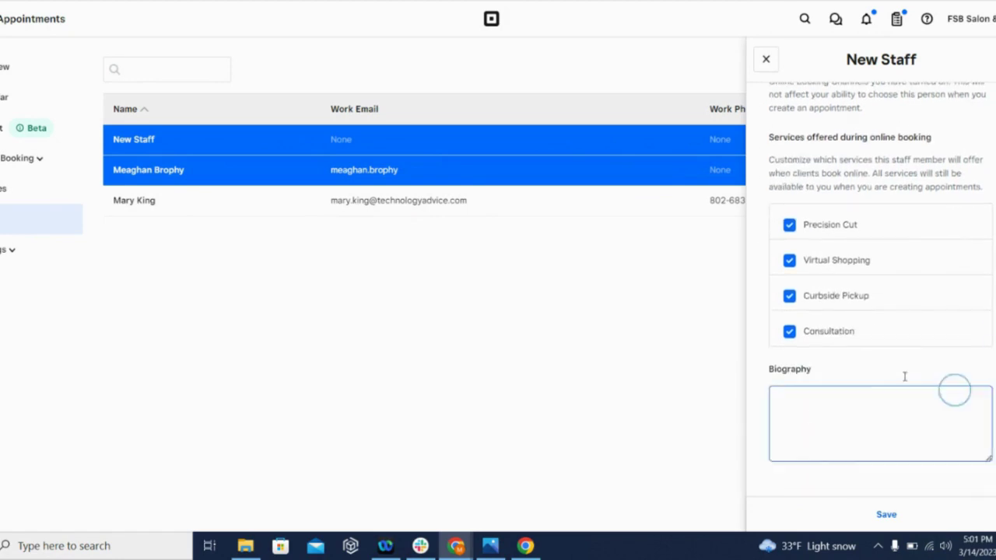
left_click(789, 294)
left_click(787, 260)
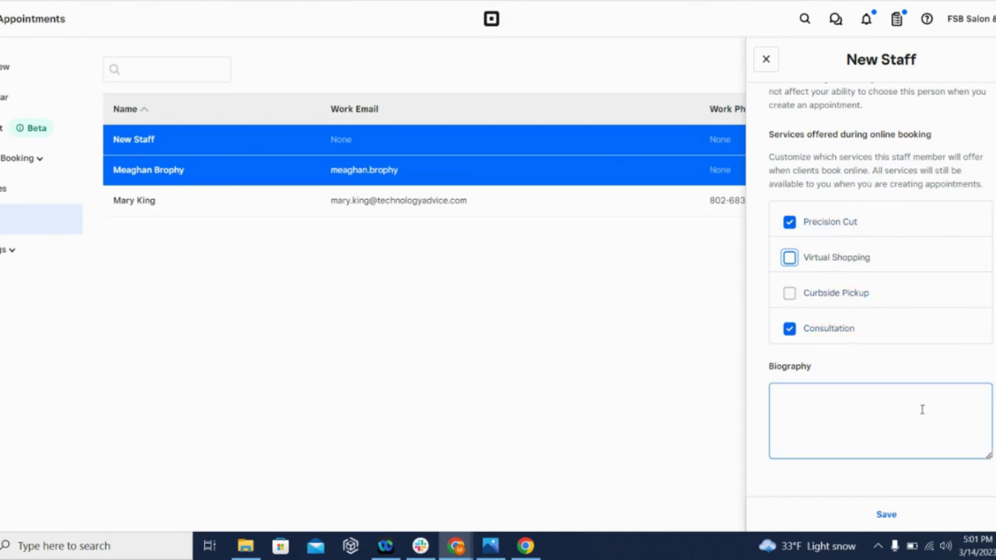
Complete her work email with the company domain and save the staff profile
scroll(994, 426, "up", 5)
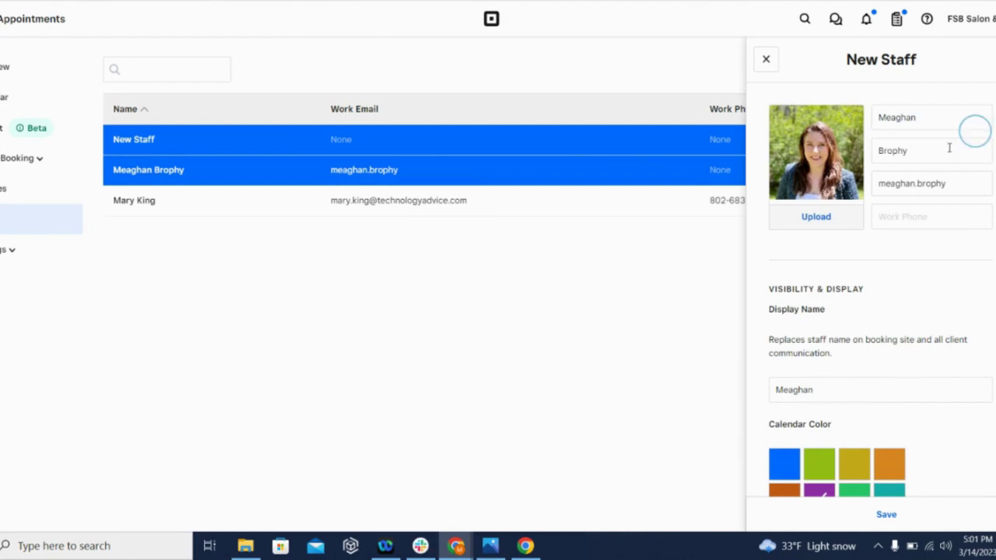
left_click(954, 184)
type("@technologyadvice.com")
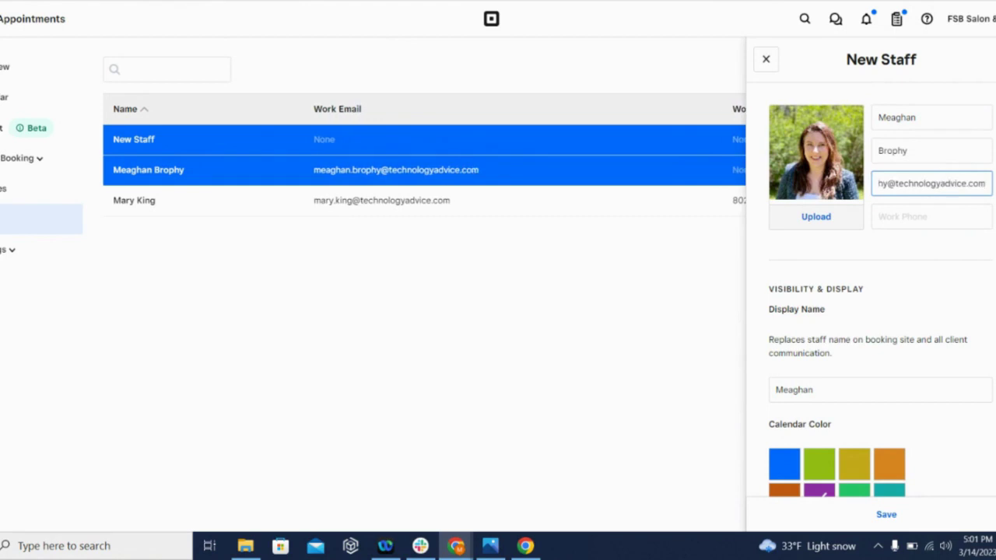
scroll(880, 311, "down", 10)
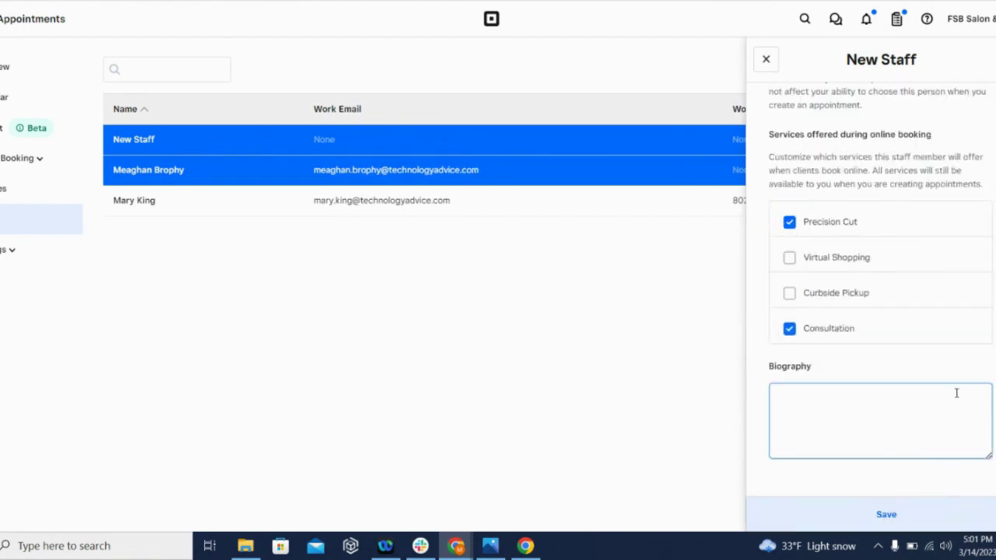
left_click(887, 515)
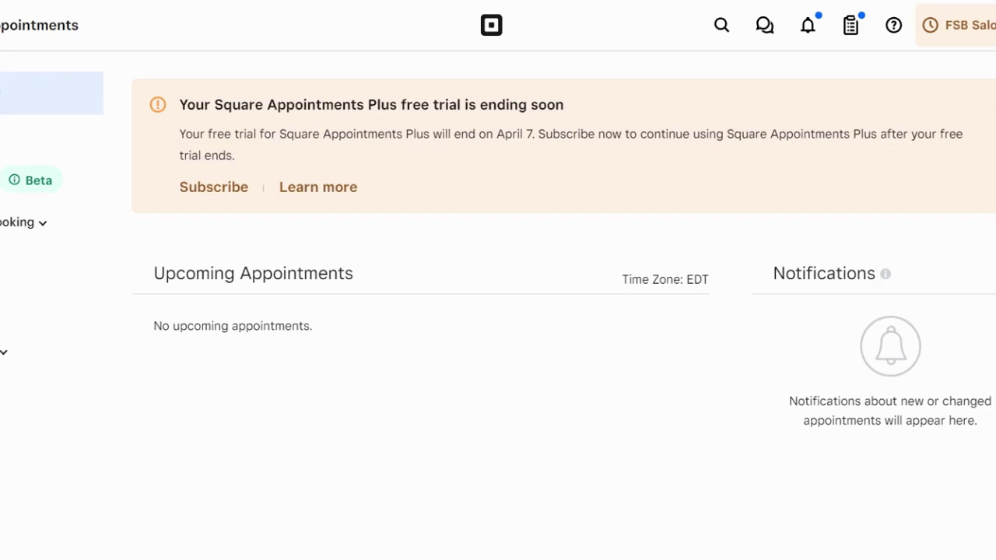
Go to the retail Item Library and start creating a new item
left_click(4, 269)
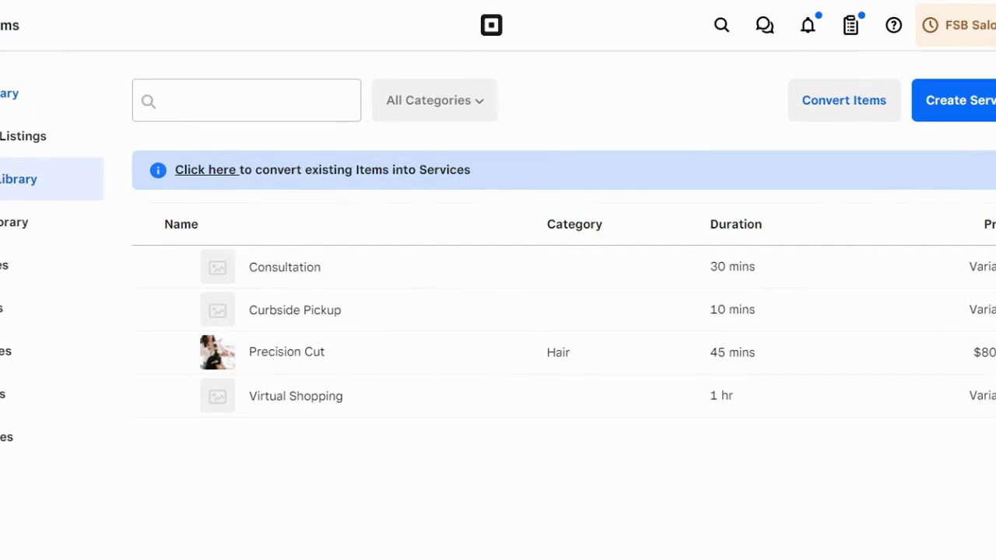
left_click(9, 94)
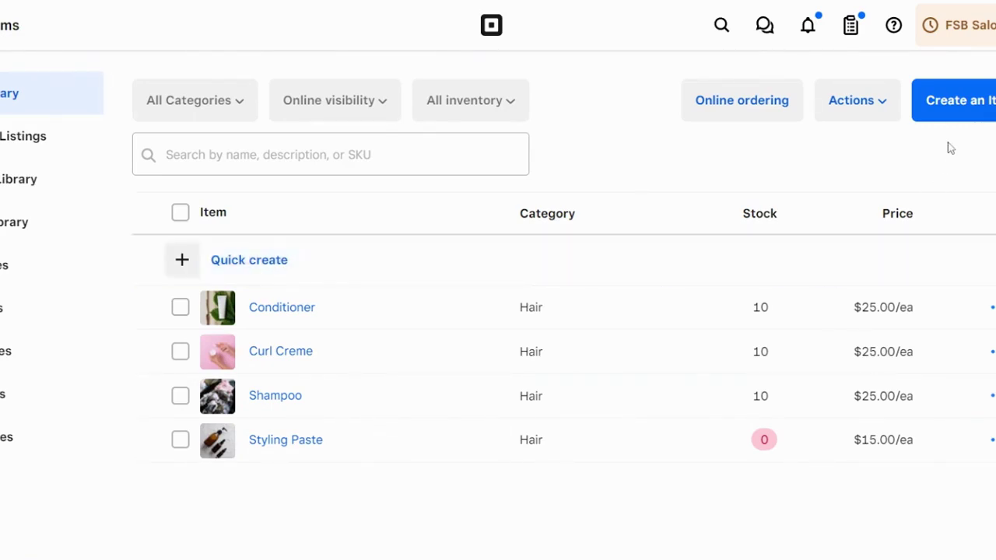
left_click(971, 109)
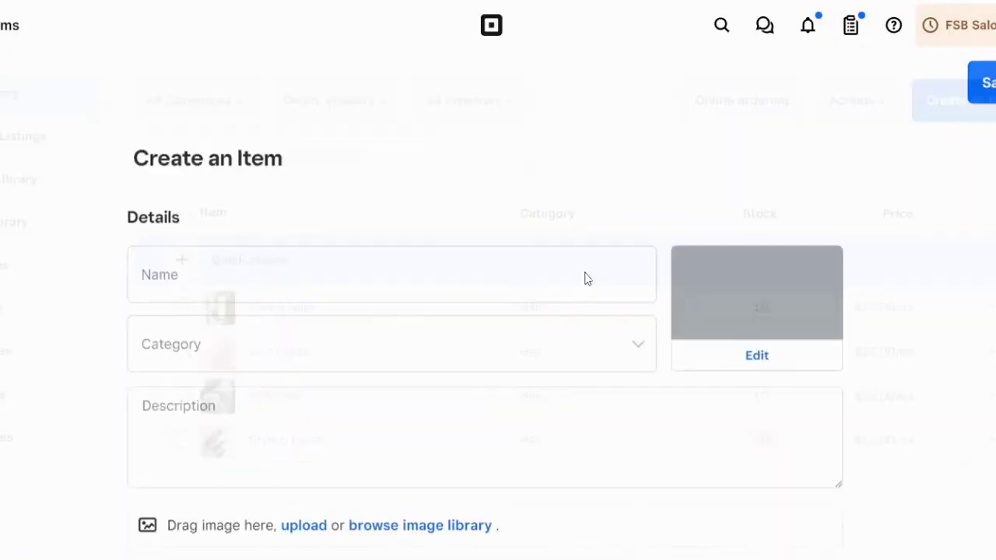
Name the new item 'shampoo' and place it in the Hair category
left_click(444, 239)
type("shampoo")
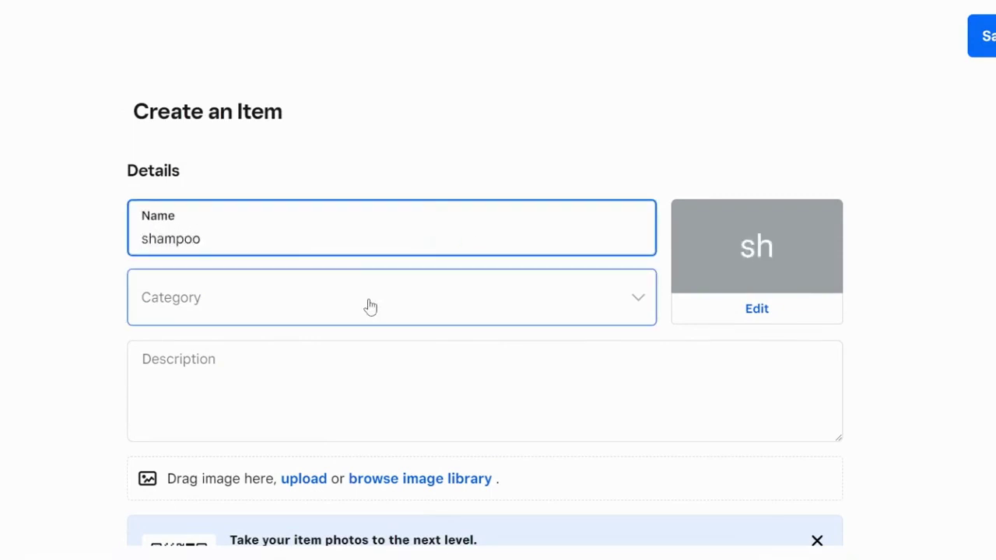
left_click(369, 306)
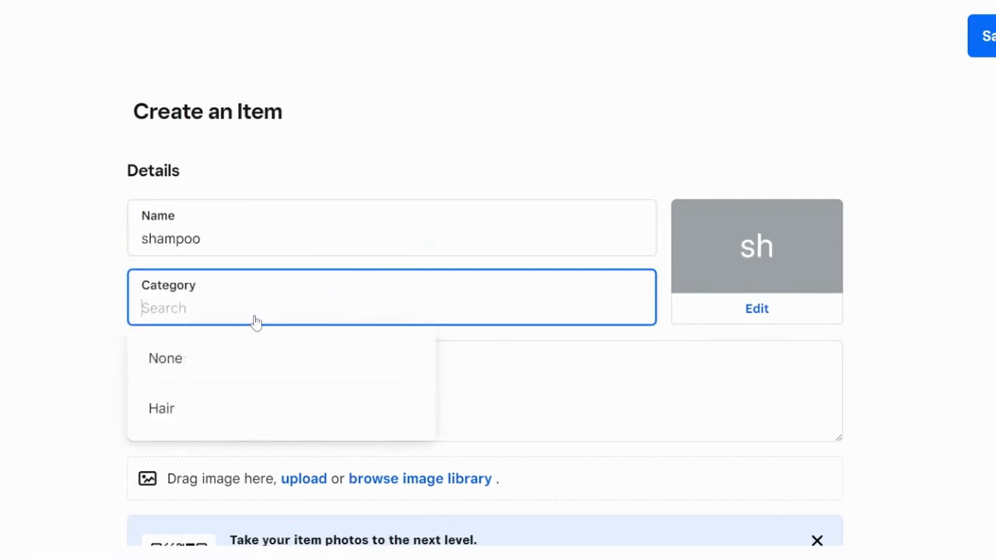
left_click(182, 408)
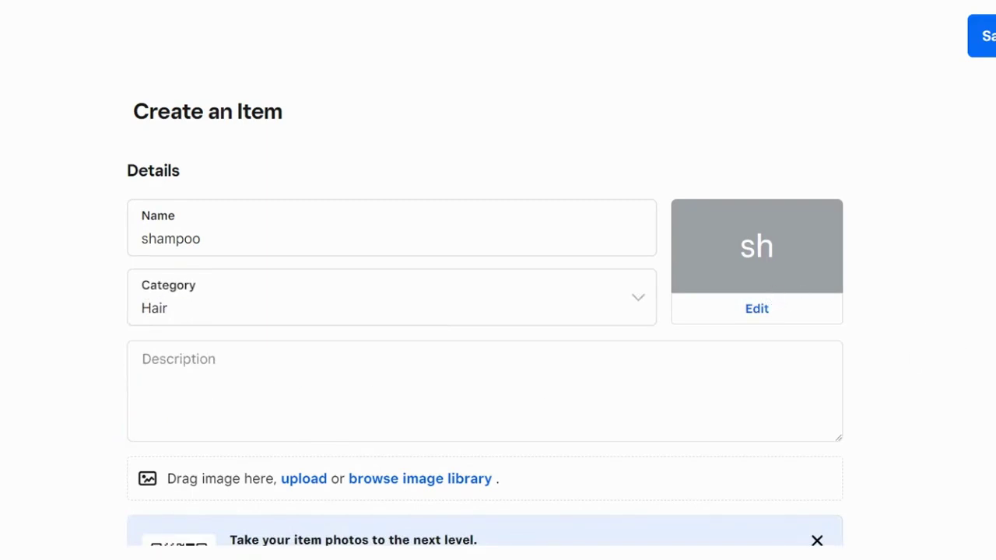
Add a low-stock alert to the variation and open its stock management settings
scroll(484, 316, "down", 10)
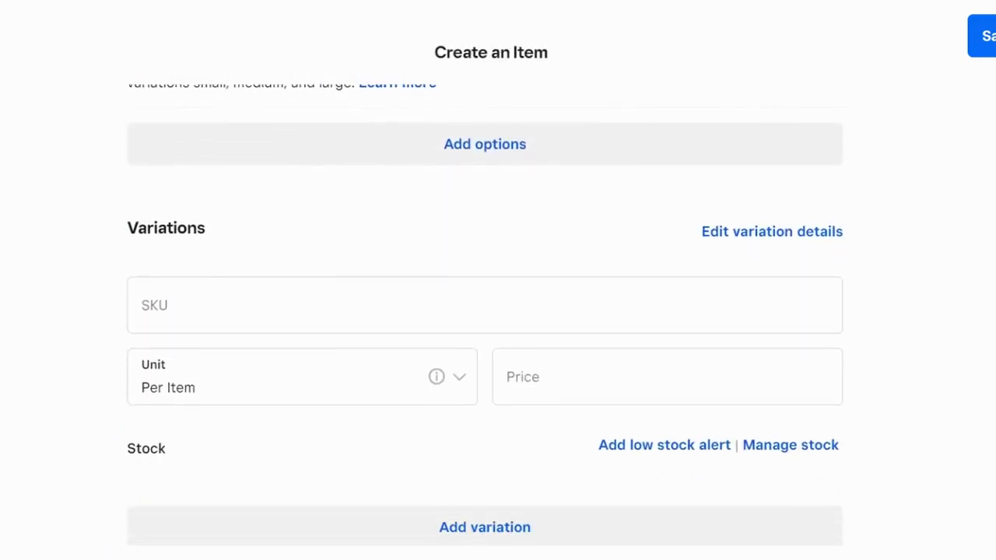
scroll(484, 315, "down", 2)
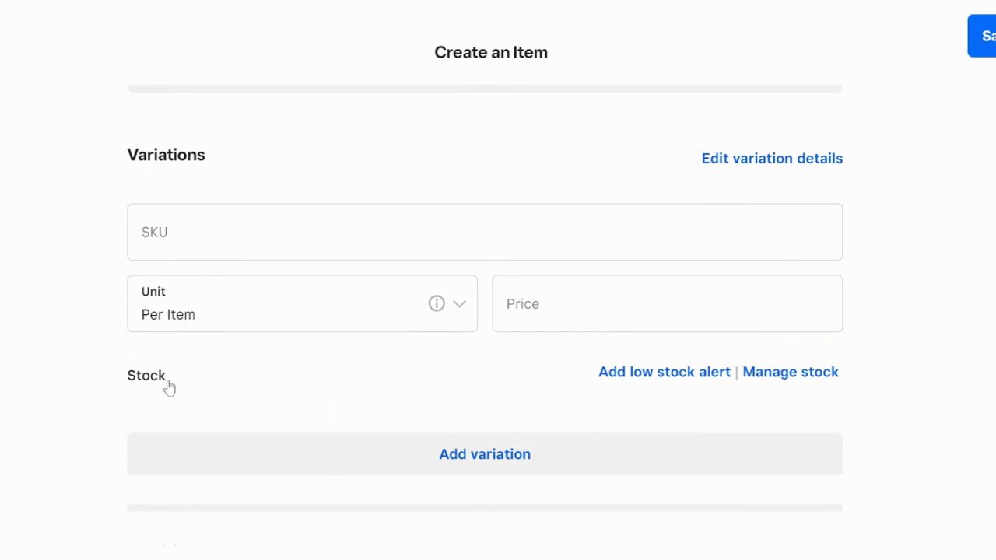
left_click(705, 381)
scroll(763, 329, "down", 5)
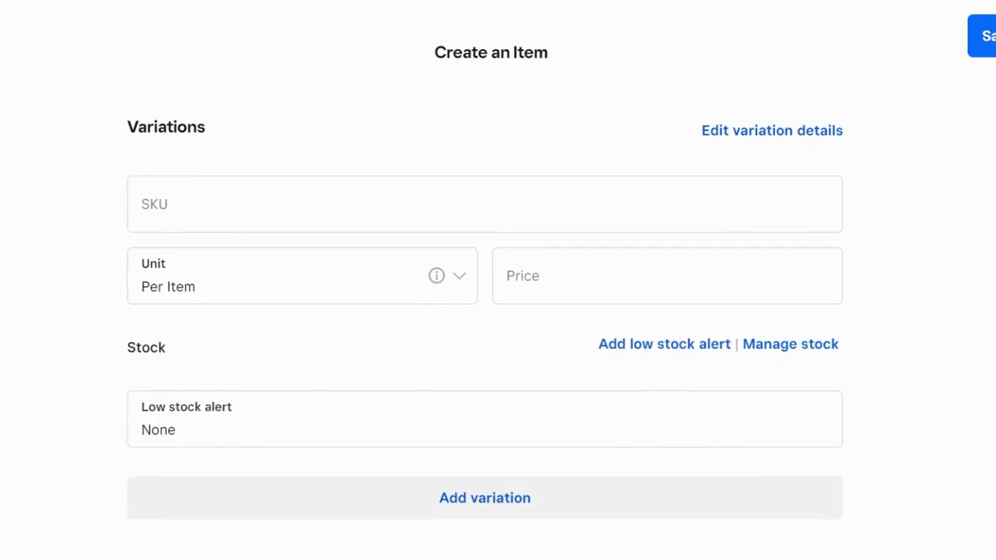
left_click(155, 294)
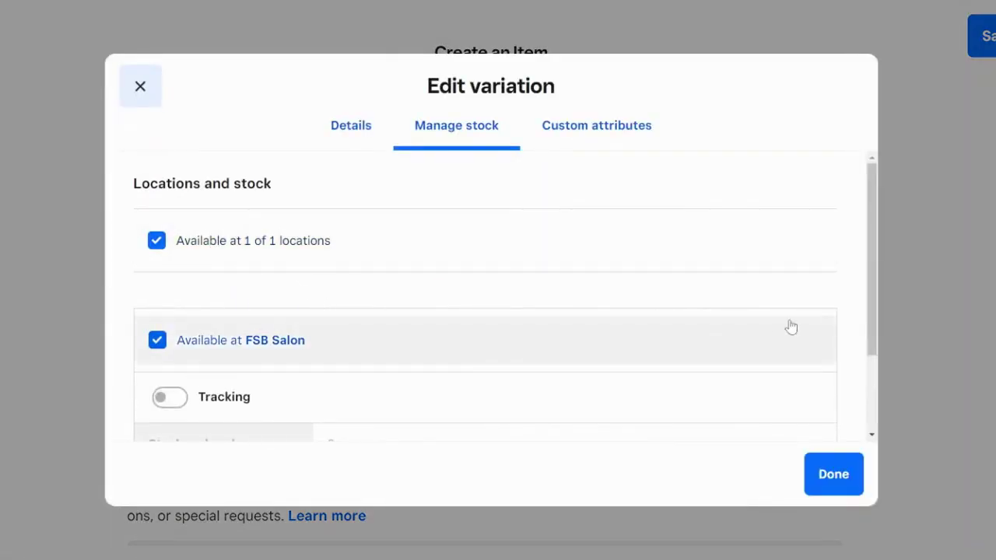
Turn on stock tracking with 10 units received, enable a low-stock alert at 2, and apply
left_click_drag(875, 288, 874, 372)
left_click(169, 286)
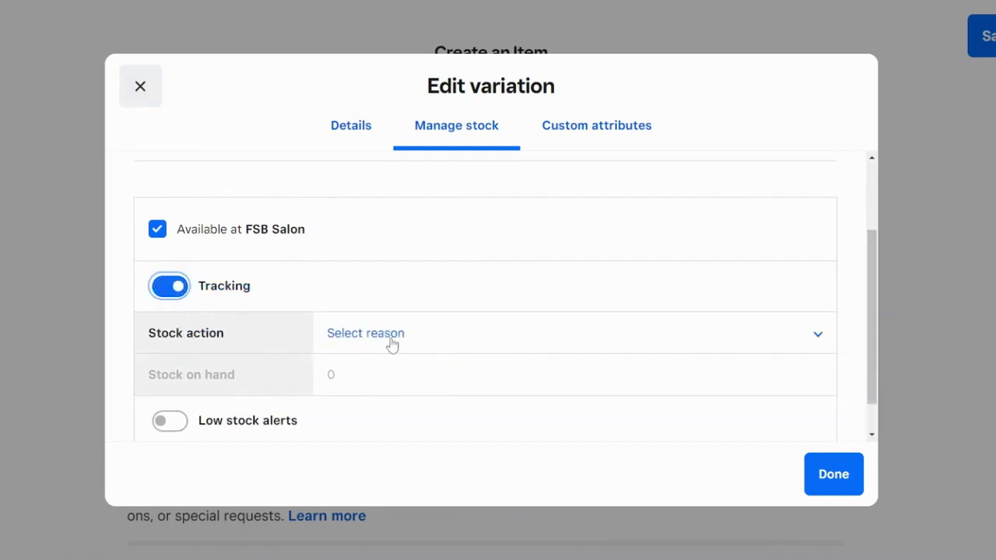
left_click(391, 342)
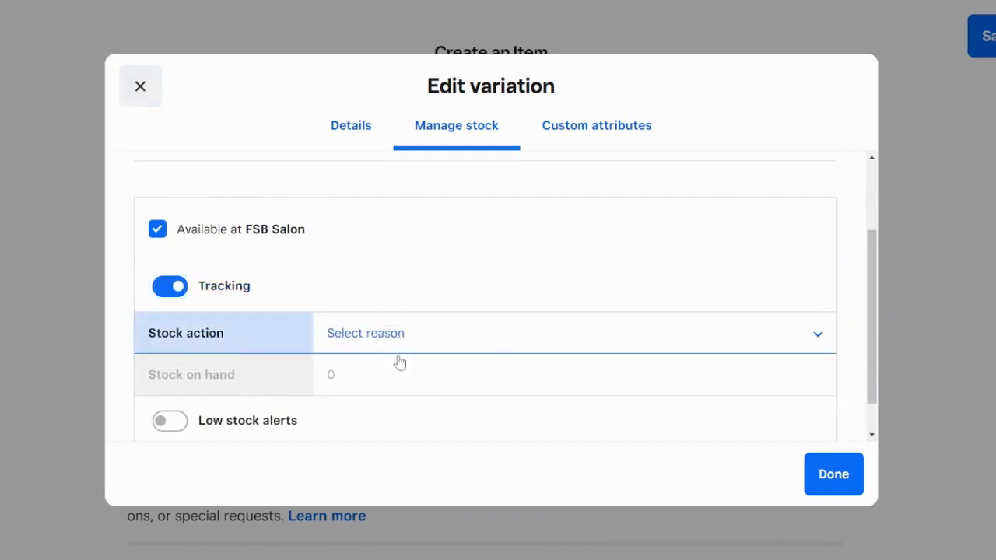
key("Down")
left_click(345, 379)
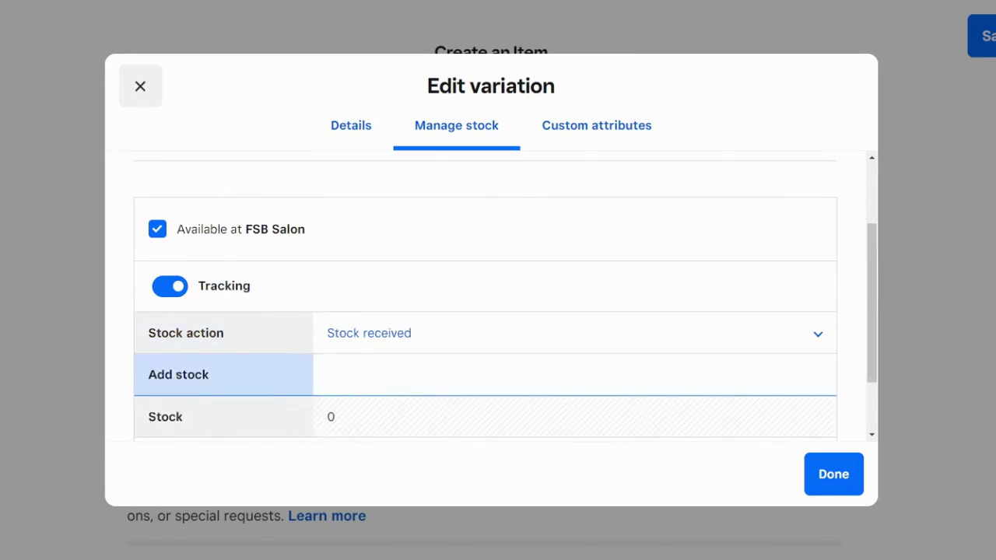
type("10")
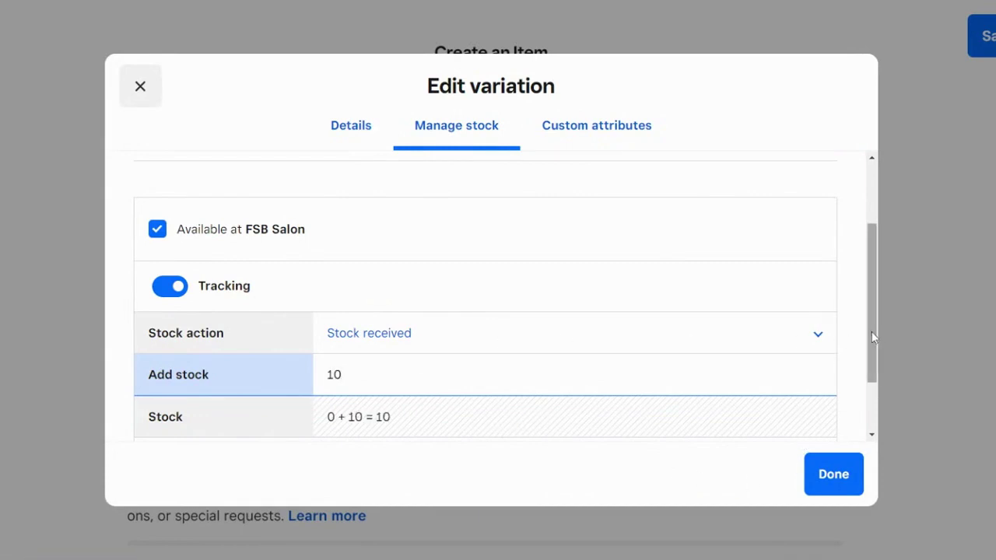
left_click_drag(868, 336, 873, 383)
left_click(168, 378)
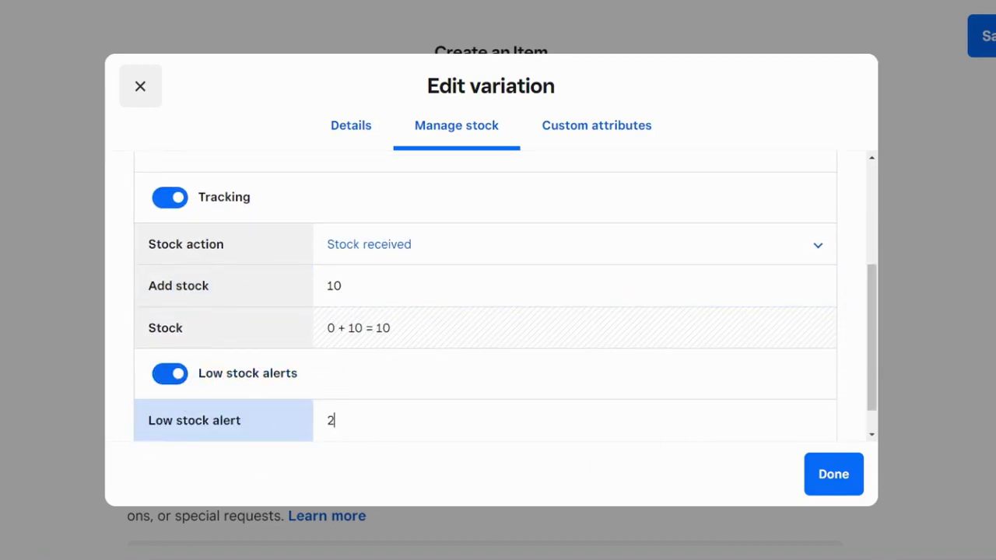
left_click(816, 474)
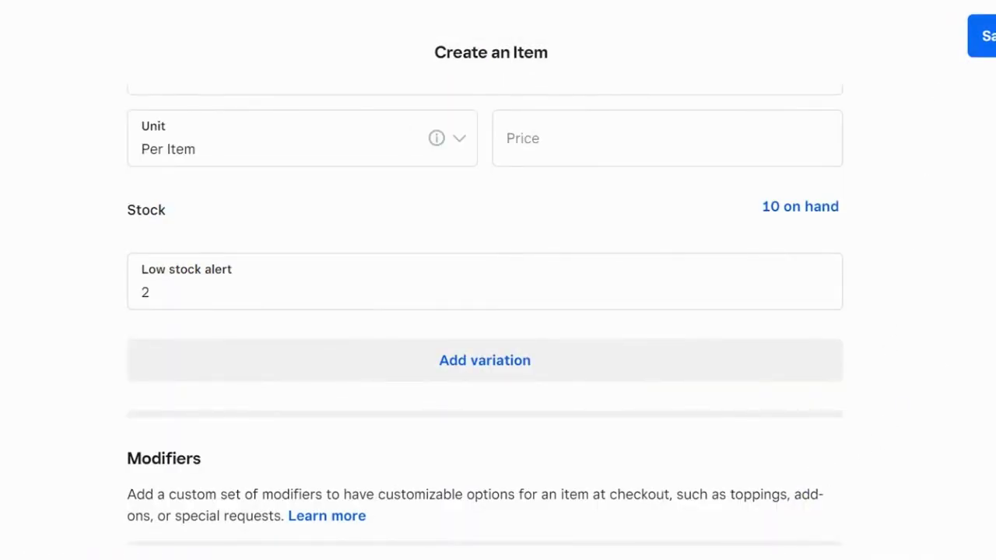
scroll(485, 312, "up", 10)
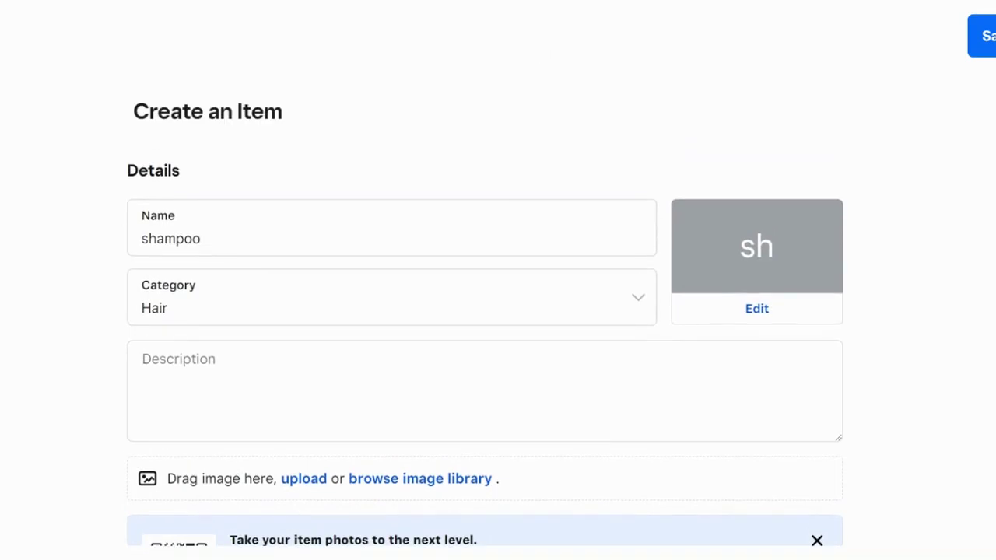